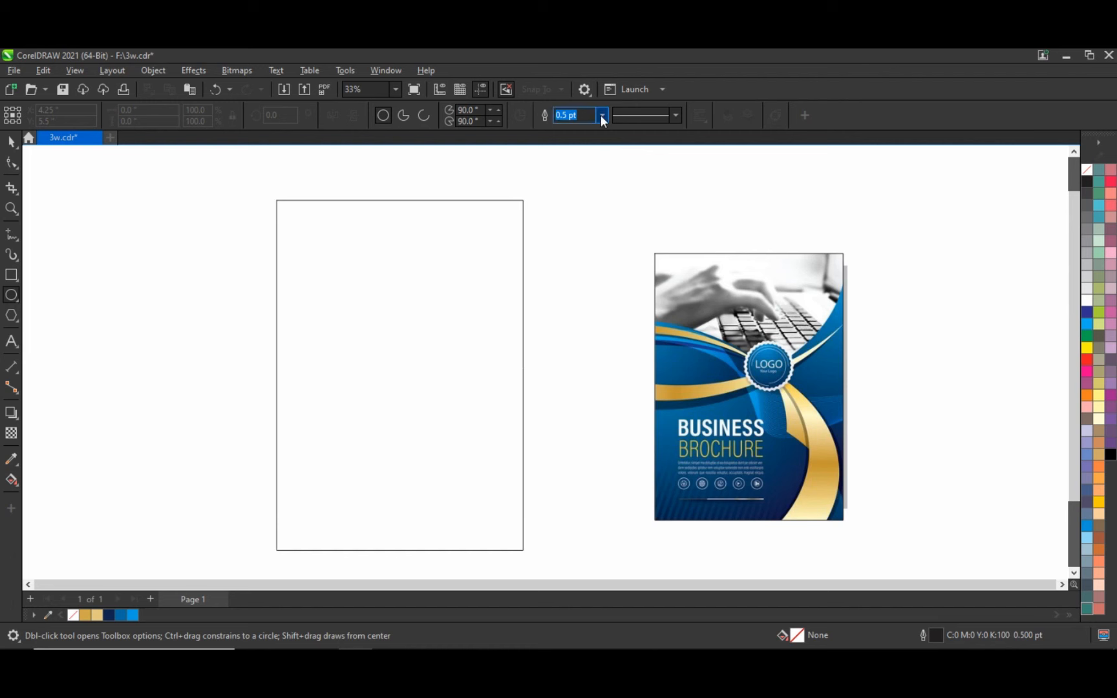
# Set the outline width to 2 pt and draw an ellipse about 16.65 × 14.88 in over the blank cover's lower-left part
pyautogui.click(601, 115)
pyautogui.click(578, 188)
pyautogui.moveTo(156, 285); pyautogui.dragTo(491, 575)
pyautogui.press('Escape')
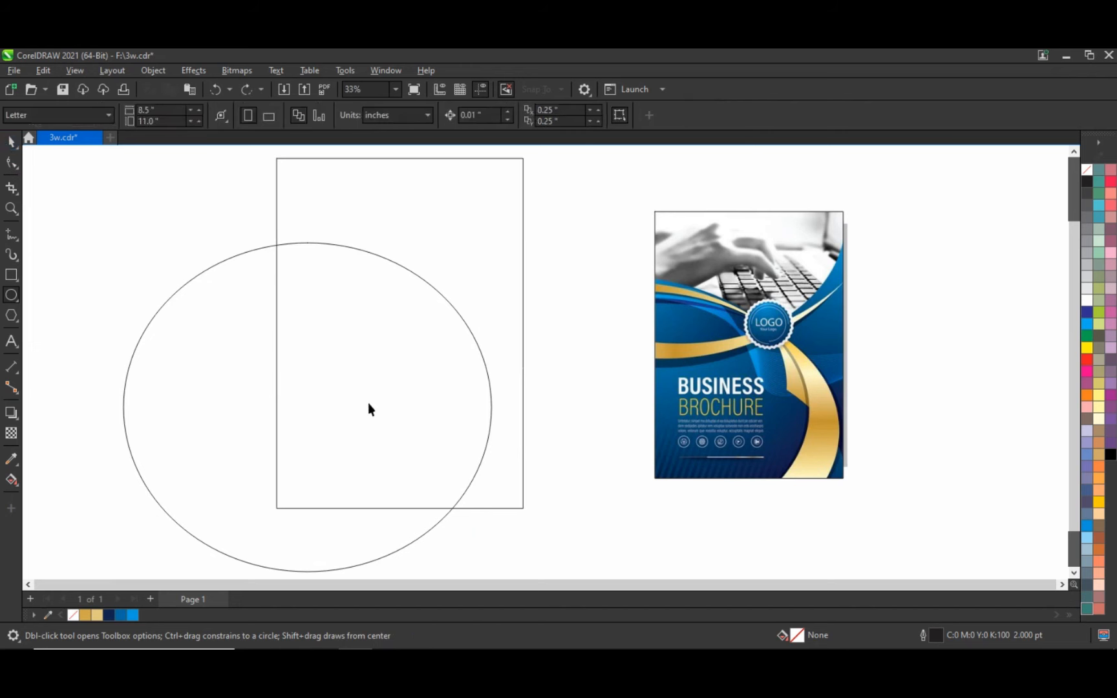
# Shift the ellipse slightly right and place two copies, one offset up-left and one overlapping the cover's upper edge
pyautogui.press('space')
pyautogui.moveTo(369, 408)
pyautogui.mouseDown()
pyautogui.moveTo(423, 422)
pyautogui.moveTo(394, 422)
pyautogui.moveTo(380, 395)
pyautogui.mouseUp()
pyautogui.hotkey('ctrl', 'z')
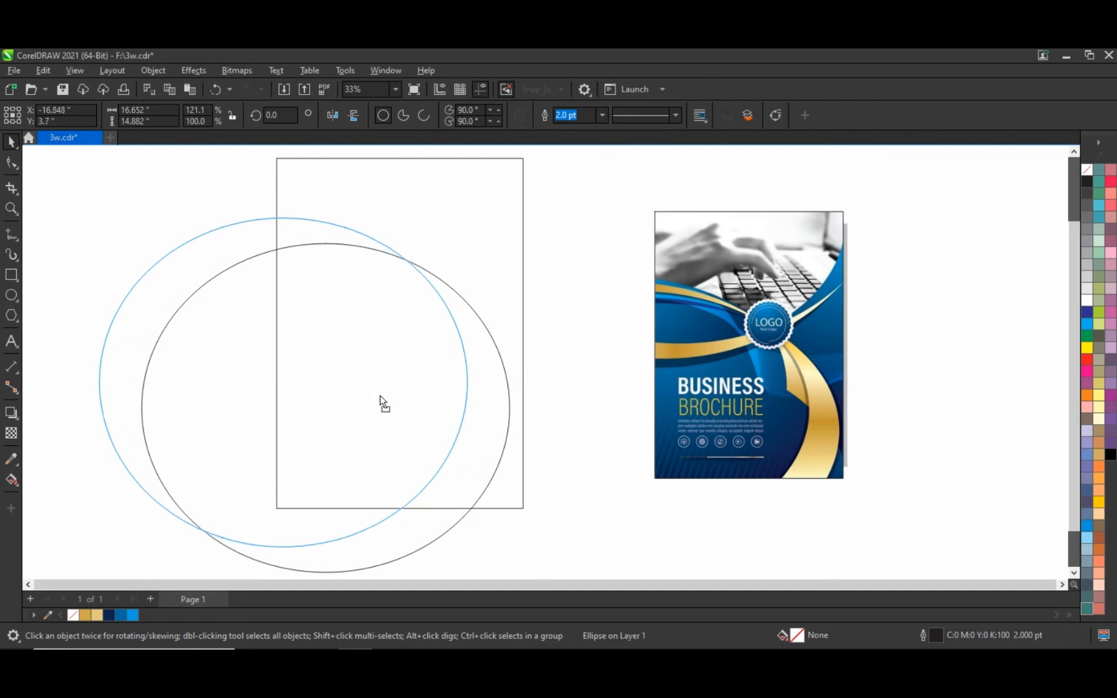
pyautogui.moveTo(380, 397); pyautogui.dragTo(380, 394)
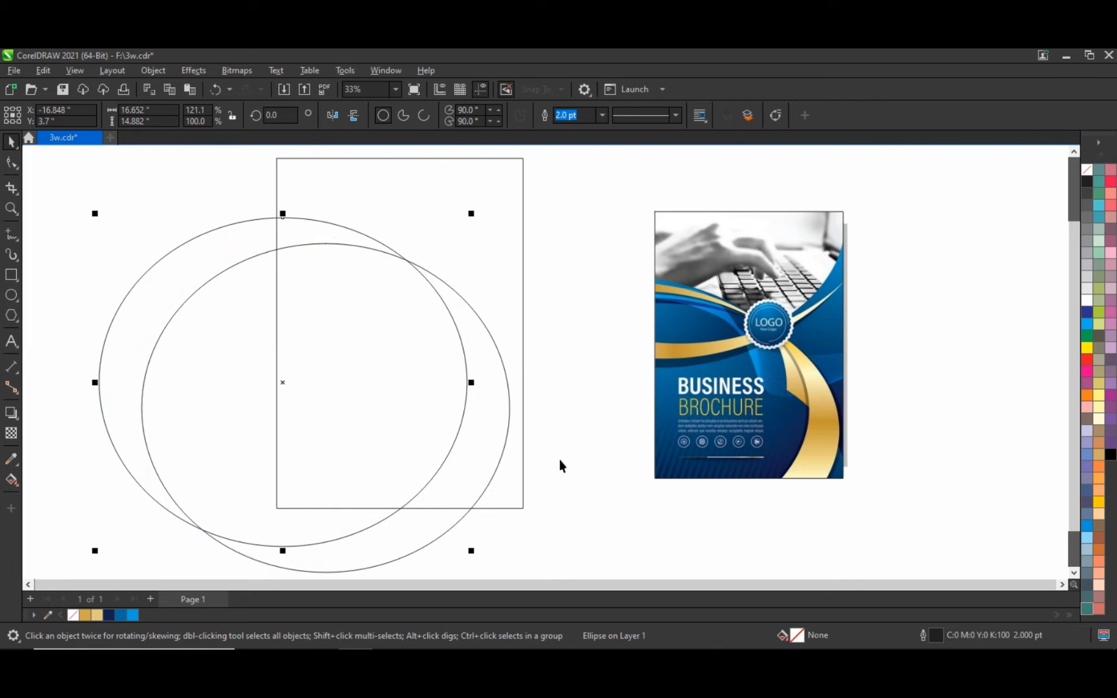
pyautogui.click(559, 459)
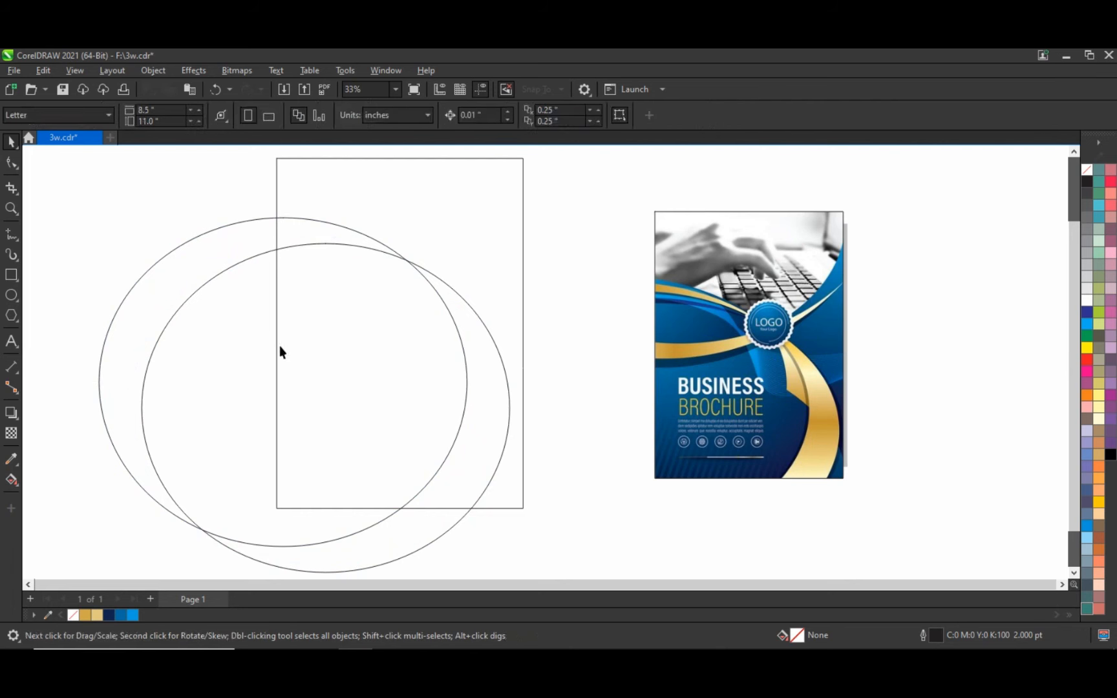
pyautogui.moveTo(241, 515); pyautogui.dragTo(312, 232)
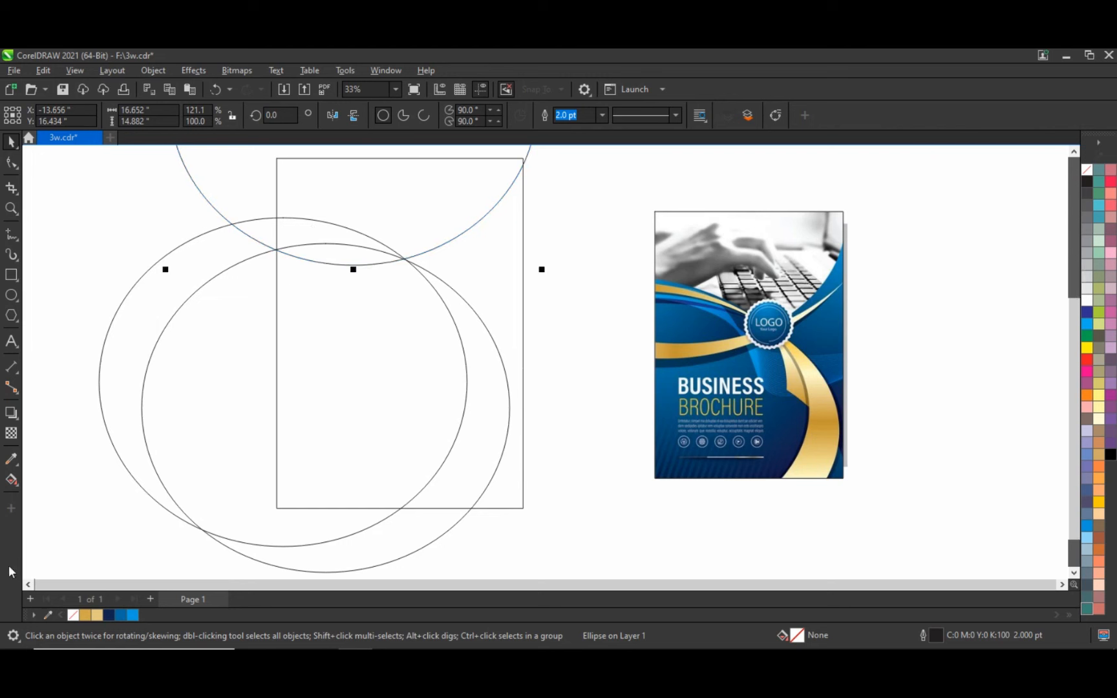
# Smart Fill the cover's area outside the ellipses along its right edge and the adjacent crescent between the two lower ellipses in blue
pyautogui.click(18, 485)
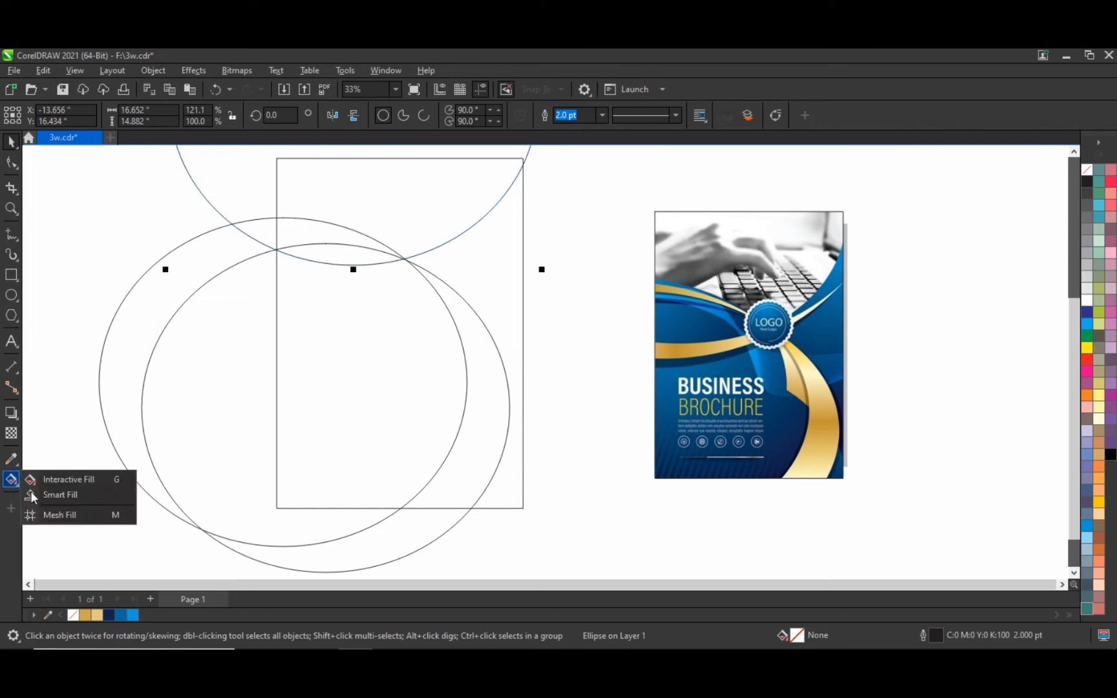
pyautogui.click(41, 492)
pyautogui.click(518, 357)
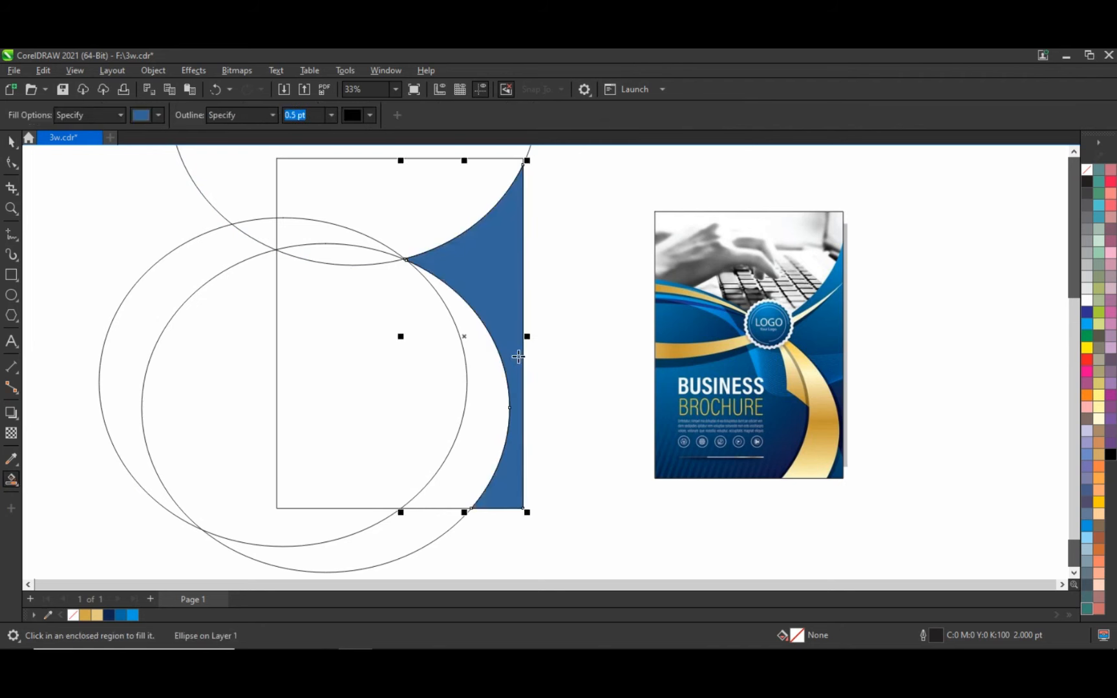
pyautogui.click(497, 381)
# Shift the left ellipse further up-left and draw a short slanted line across the gap between its edge and the blue crescent
pyautogui.click(11, 141)
pyautogui.click(268, 518)
pyautogui.moveTo(268, 518)
pyautogui.mouseDown()
pyautogui.moveTo(232, 481)
pyautogui.moveTo(238, 507)
pyautogui.mouseUp()
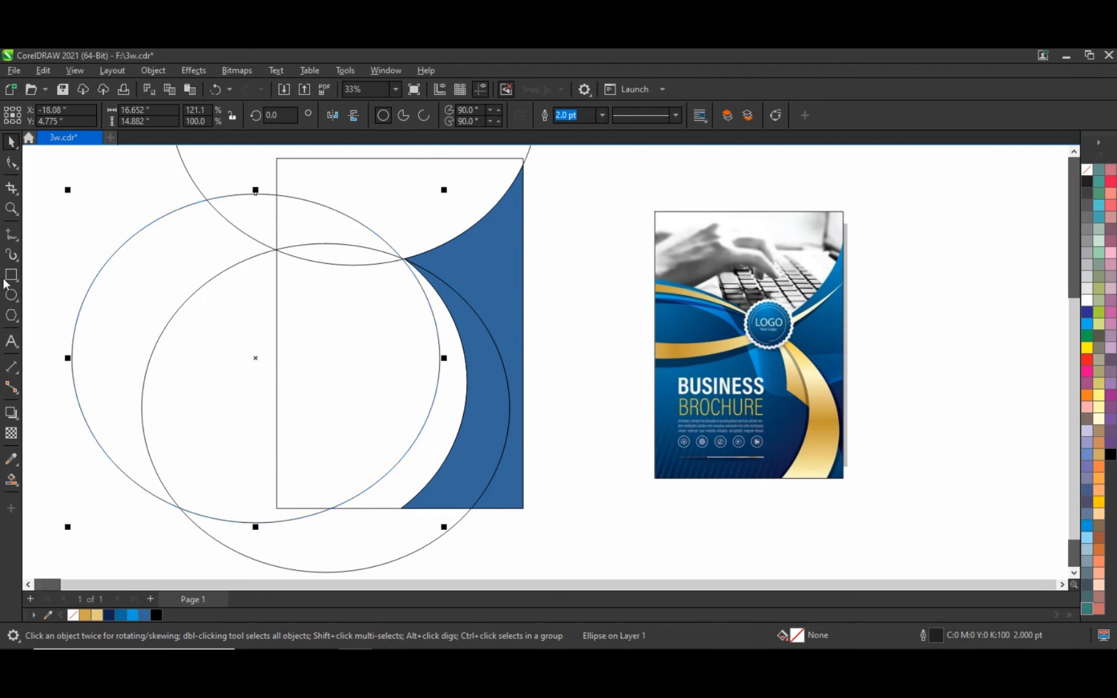
pyautogui.click(11, 234)
pyautogui.click(426, 363)
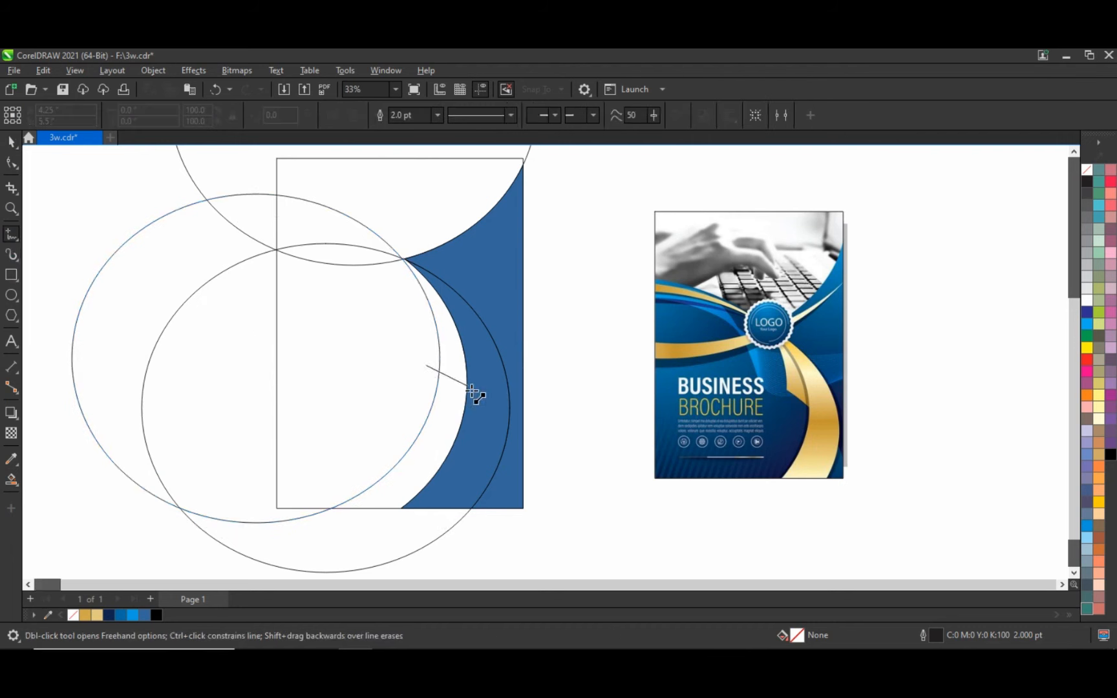
pyautogui.click(481, 401)
# Smart Fill the narrow area above the slanted line in blue and delete the line
pyautogui.click(11, 479)
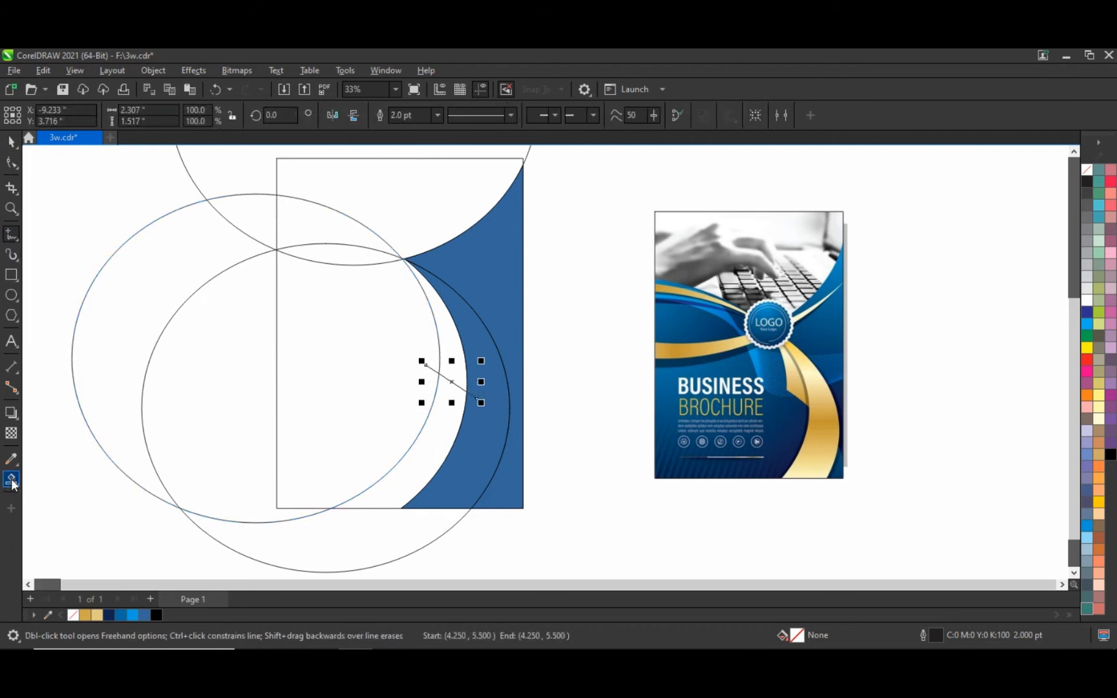
pyautogui.click(463, 347)
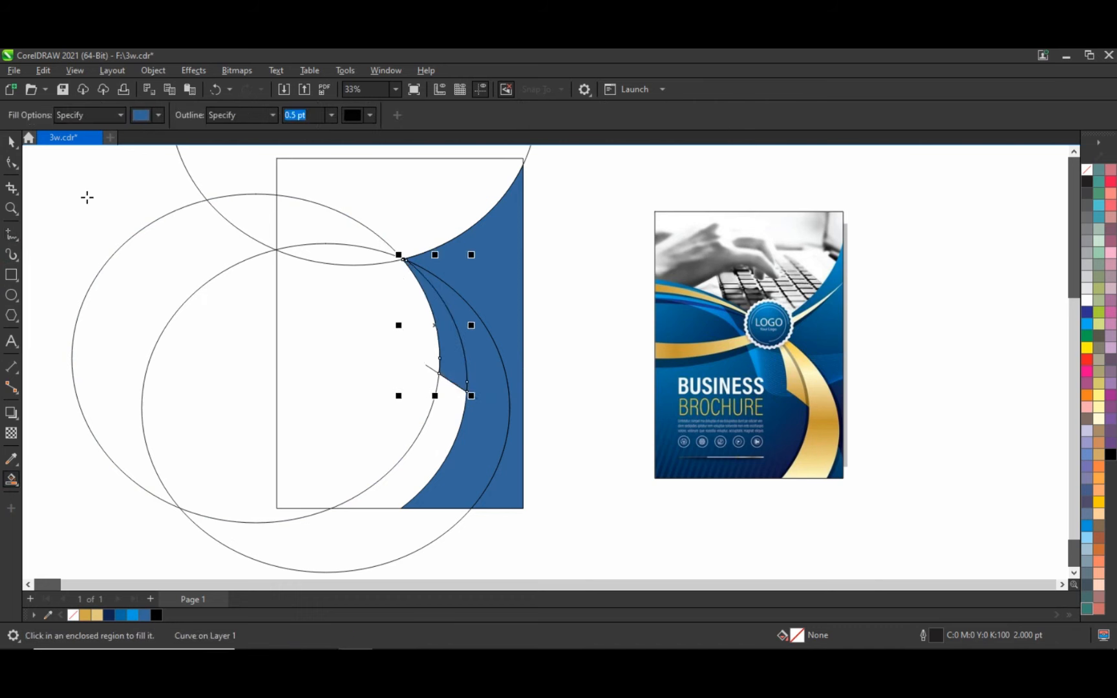
pyautogui.click(11, 141)
pyautogui.press('Delete')
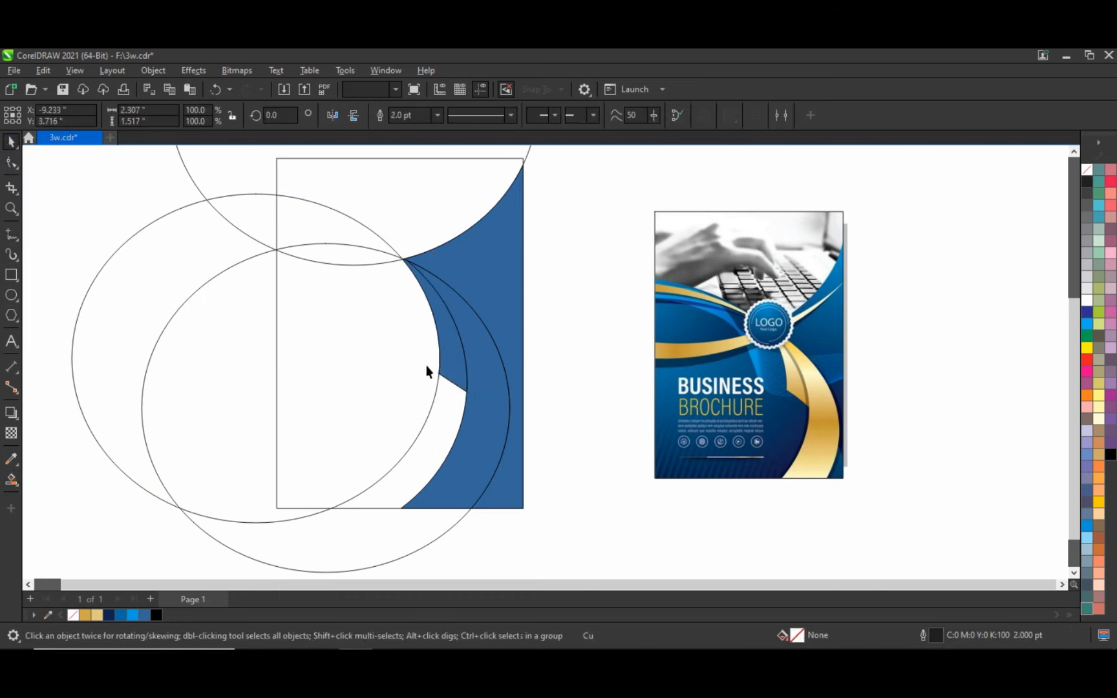
# Delete the upper-left ellipse and the ellipse over the cover's upper edge
pyautogui.click(429, 402)
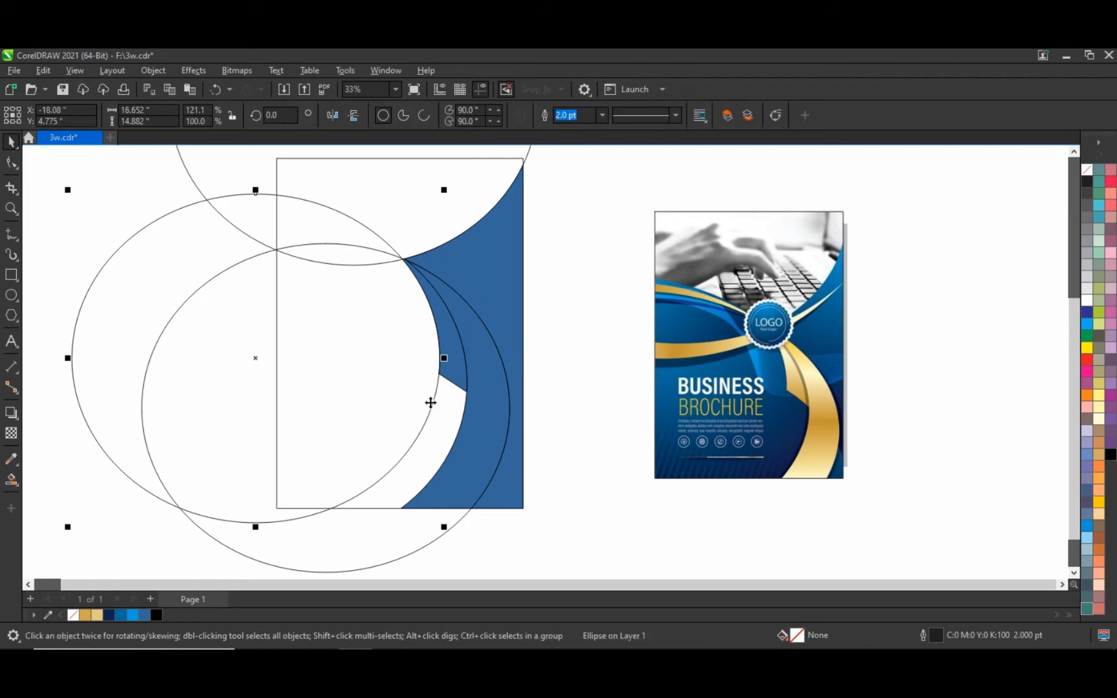
pyautogui.press('Delete')
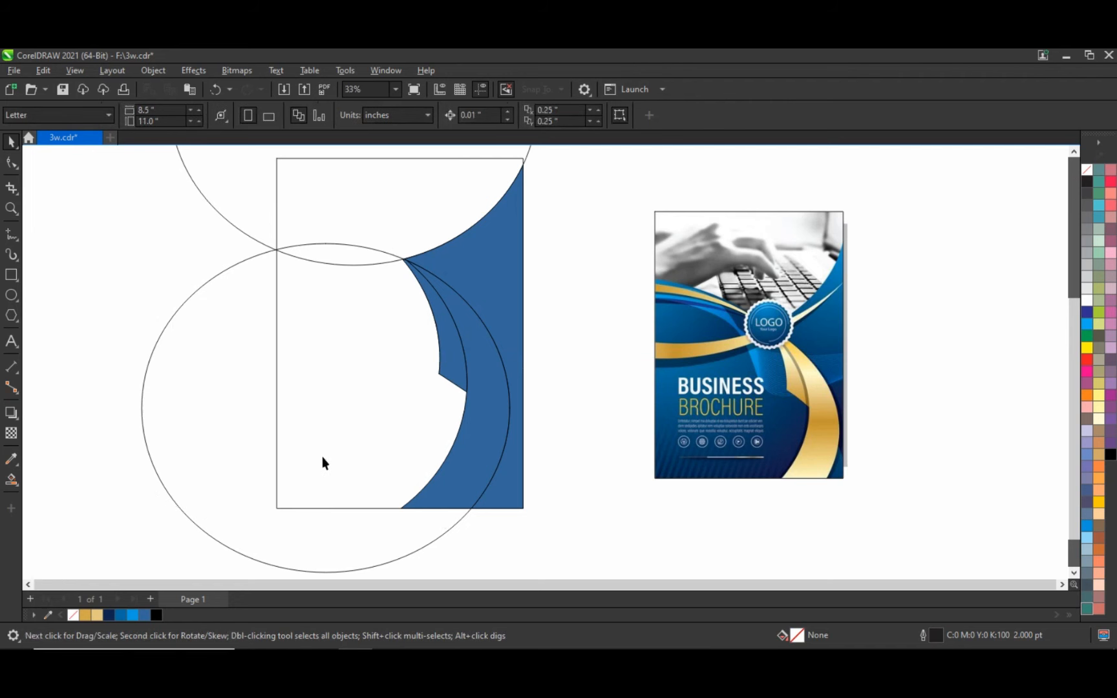
pyautogui.click(295, 262)
pyautogui.press('Delete')
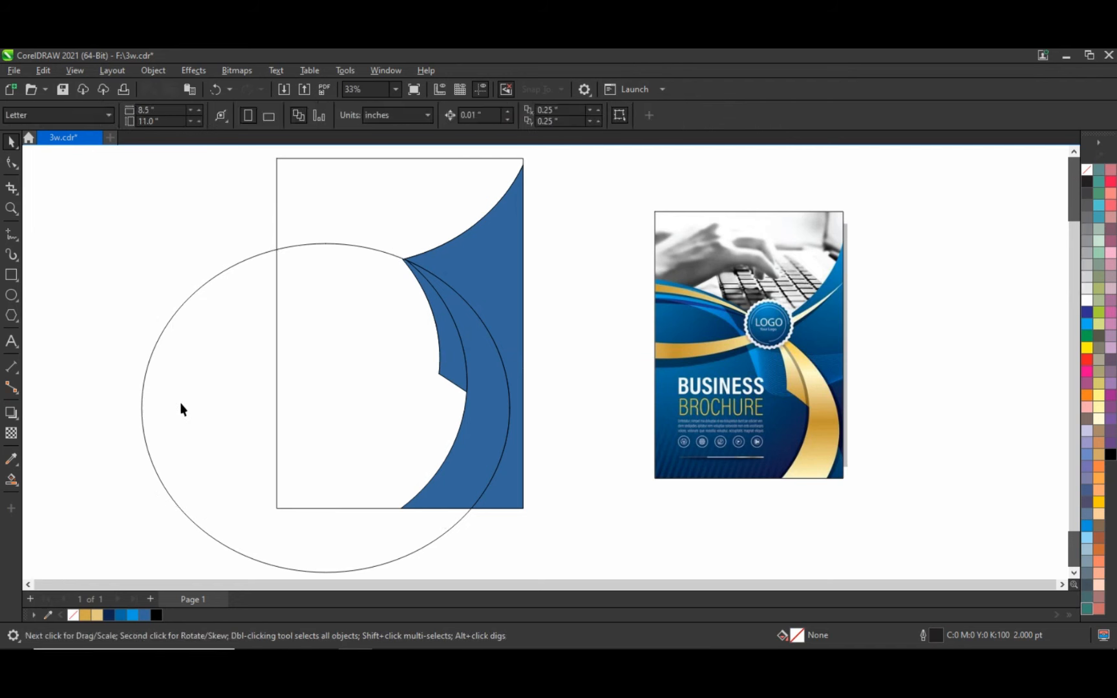
# Place three copies of the remaining ellipse at small offsets to the lower right, all crossing near the crescent's tip
pyautogui.moveTo(204, 372); pyautogui.dragTo(249, 387)
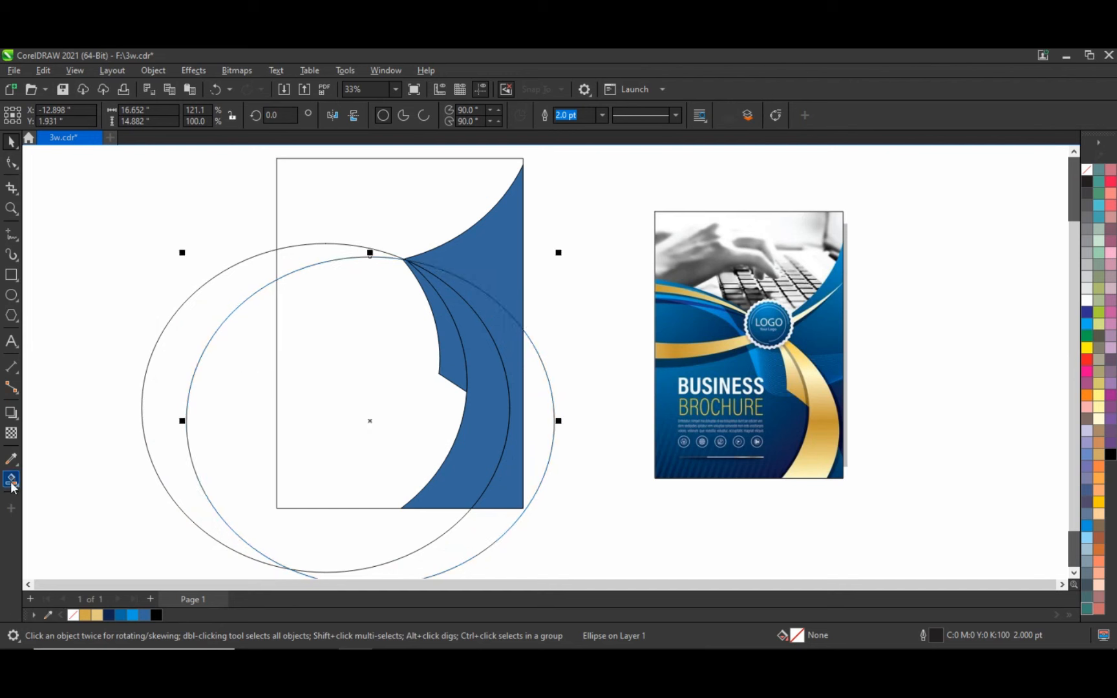
pyautogui.moveTo(352, 396); pyautogui.dragTo(328, 392)
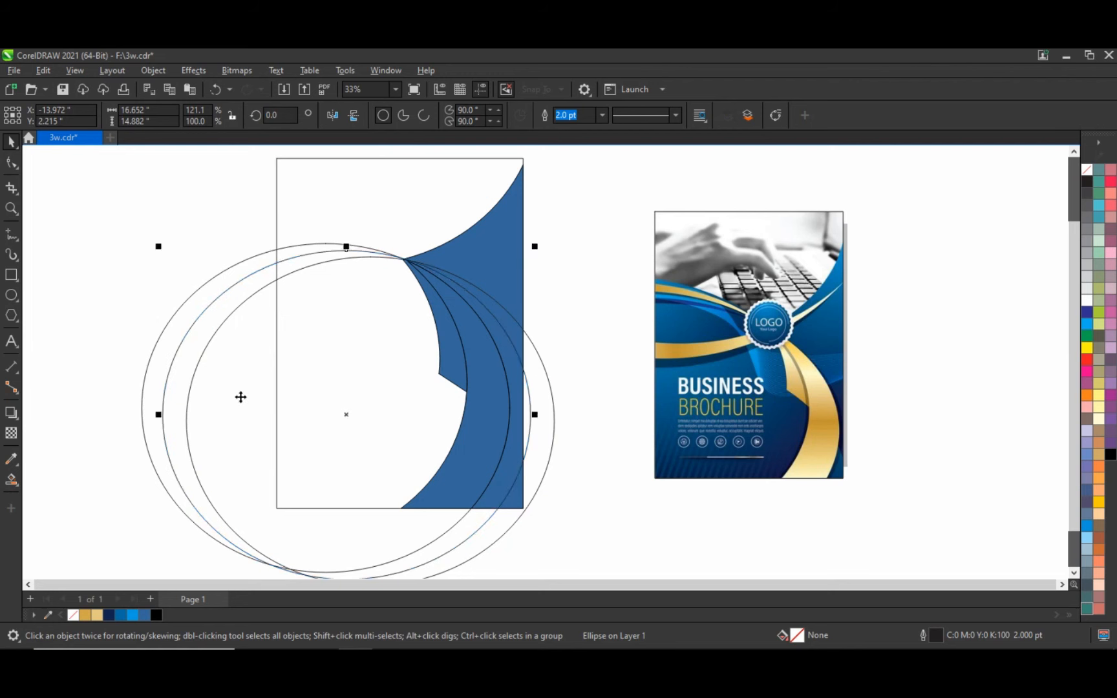
pyautogui.moveTo(240, 393); pyautogui.dragTo(257, 407)
# Smart Fill the three thin arcs between the ellipses, from the cover's left edge to their crossing point, in blue
pyautogui.click(11, 479)
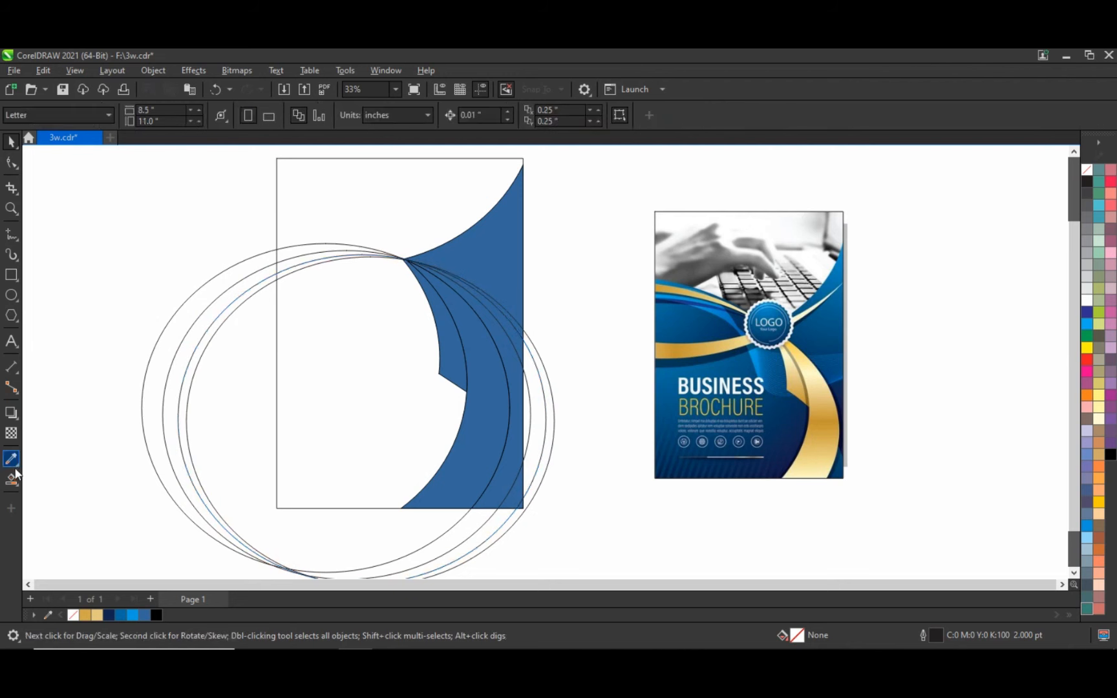
pyautogui.click(289, 271)
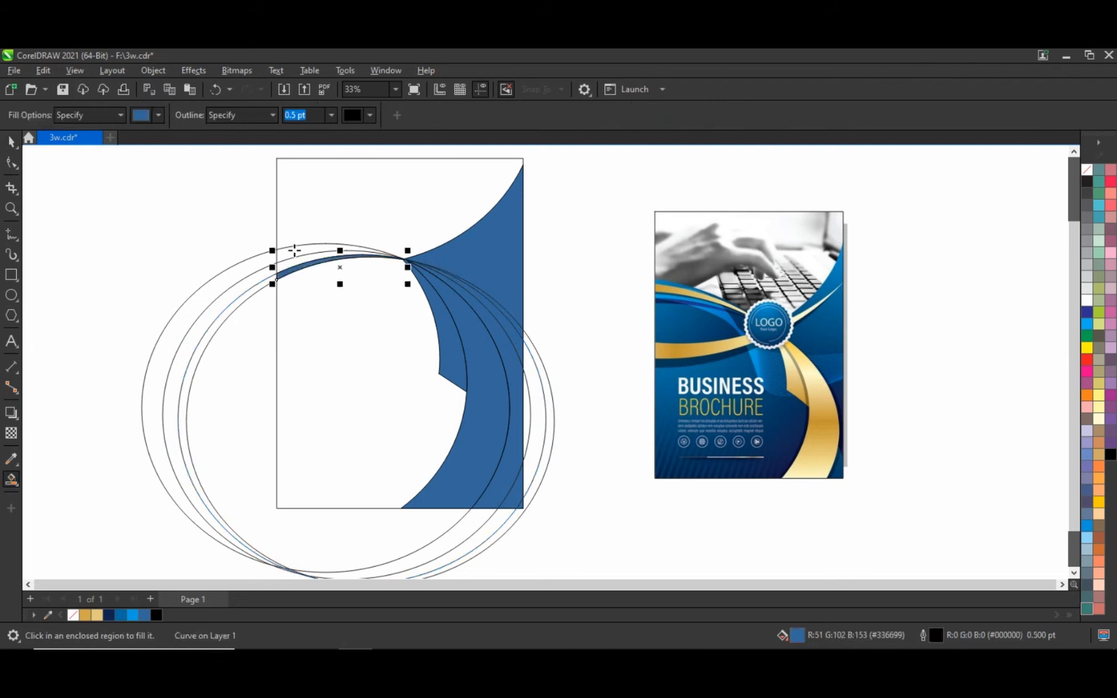
pyautogui.click(11, 141)
pyautogui.press('space')
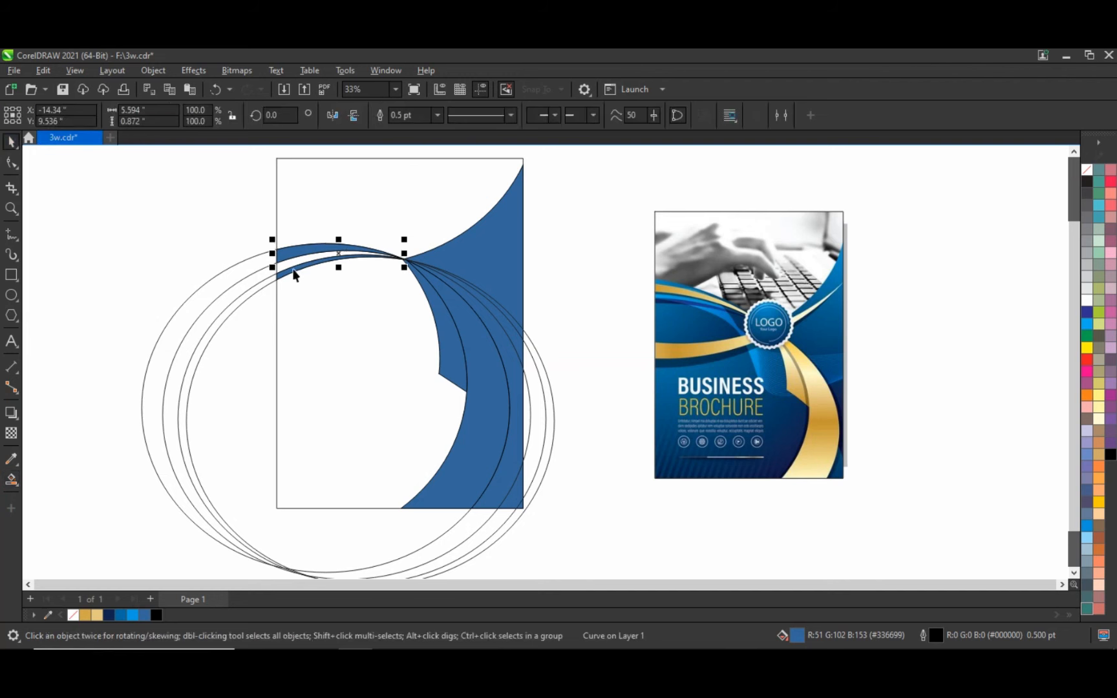
pyautogui.keyDown('shift'); pyautogui.click(294, 274); pyautogui.keyUp('shift')
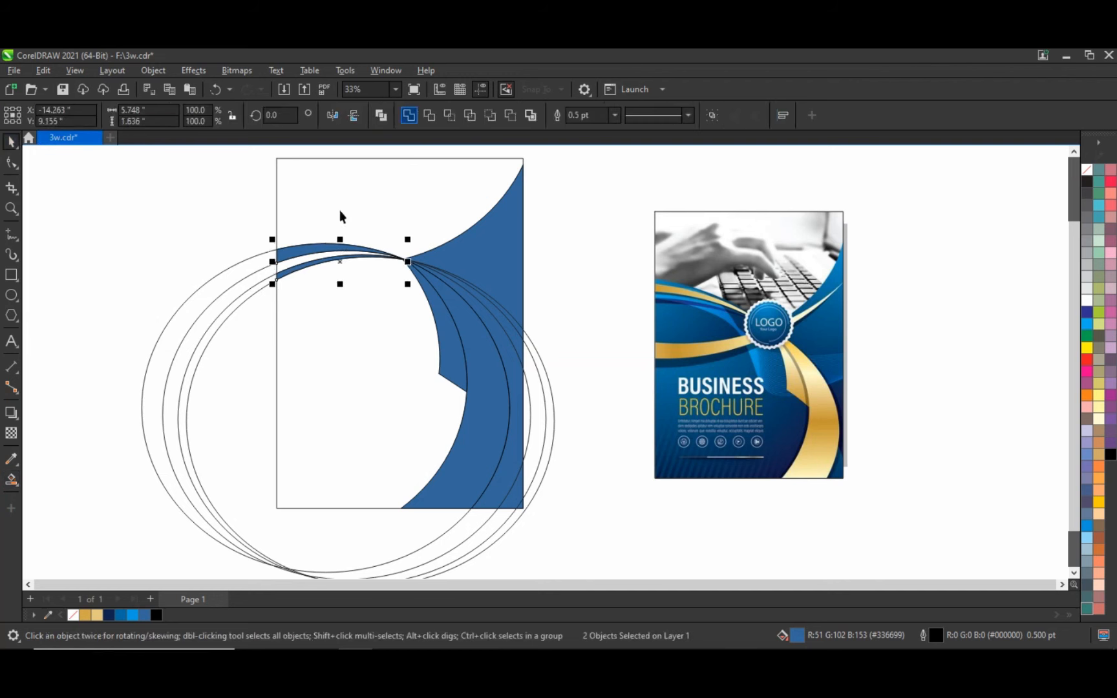
pyautogui.click(184, 208)
pyautogui.click(11, 479)
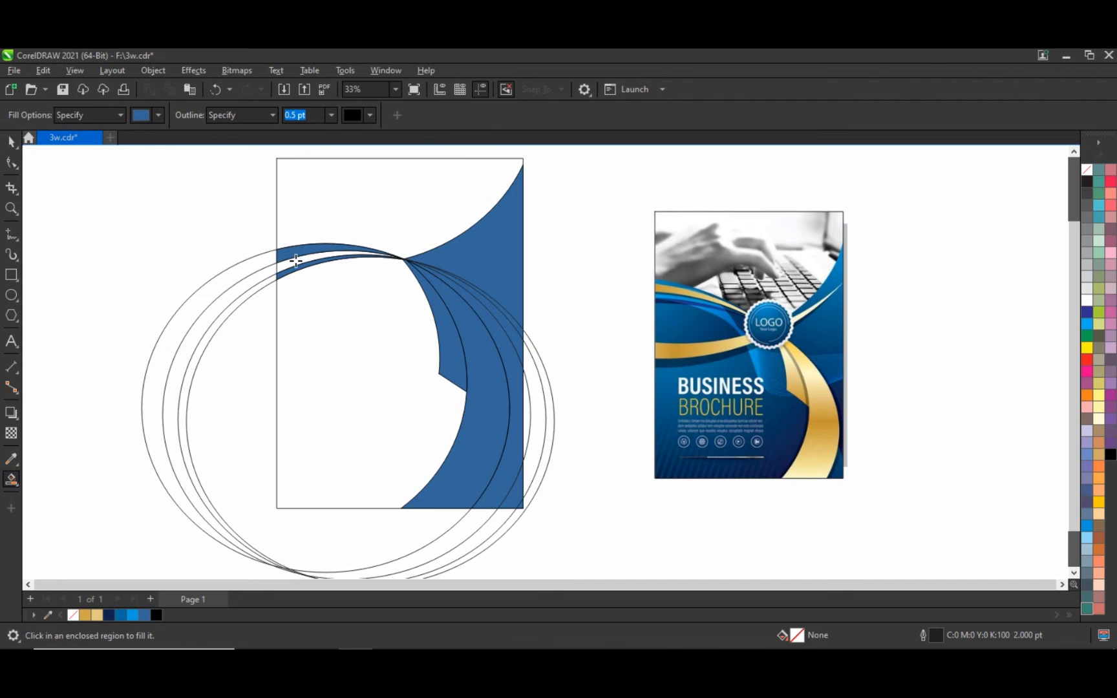
pyautogui.click(295, 260)
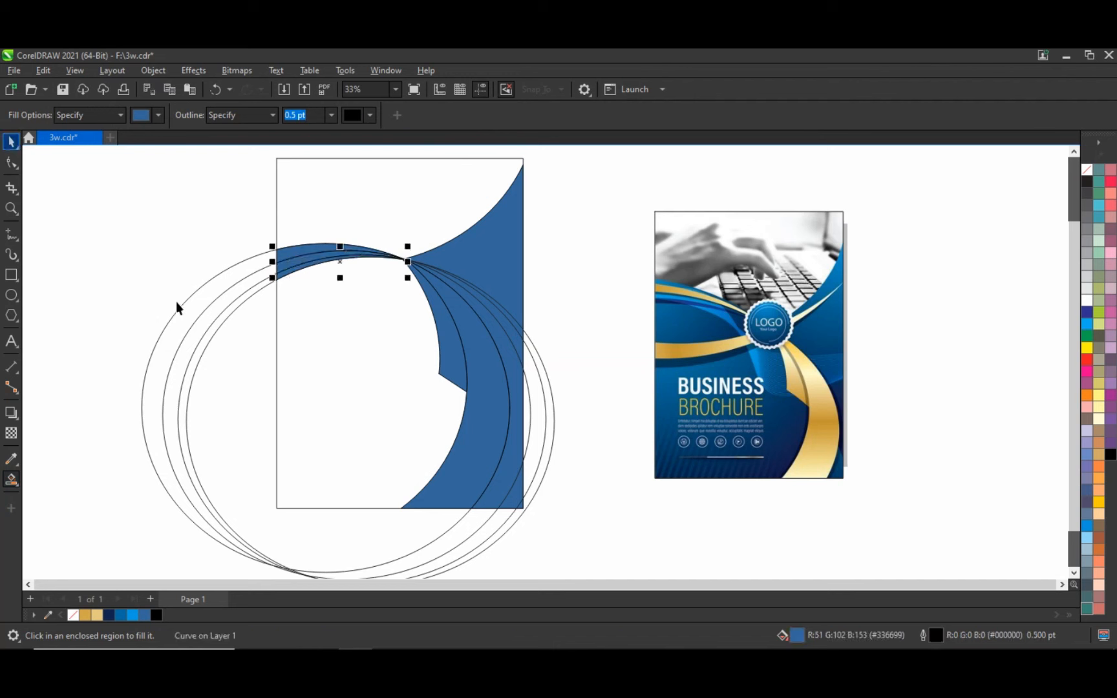
# Delete the three offset ellipse copies, keeping the original ellipse
pyautogui.press('space')
pyautogui.moveTo(212, 300); pyautogui.dragTo(228, 317)
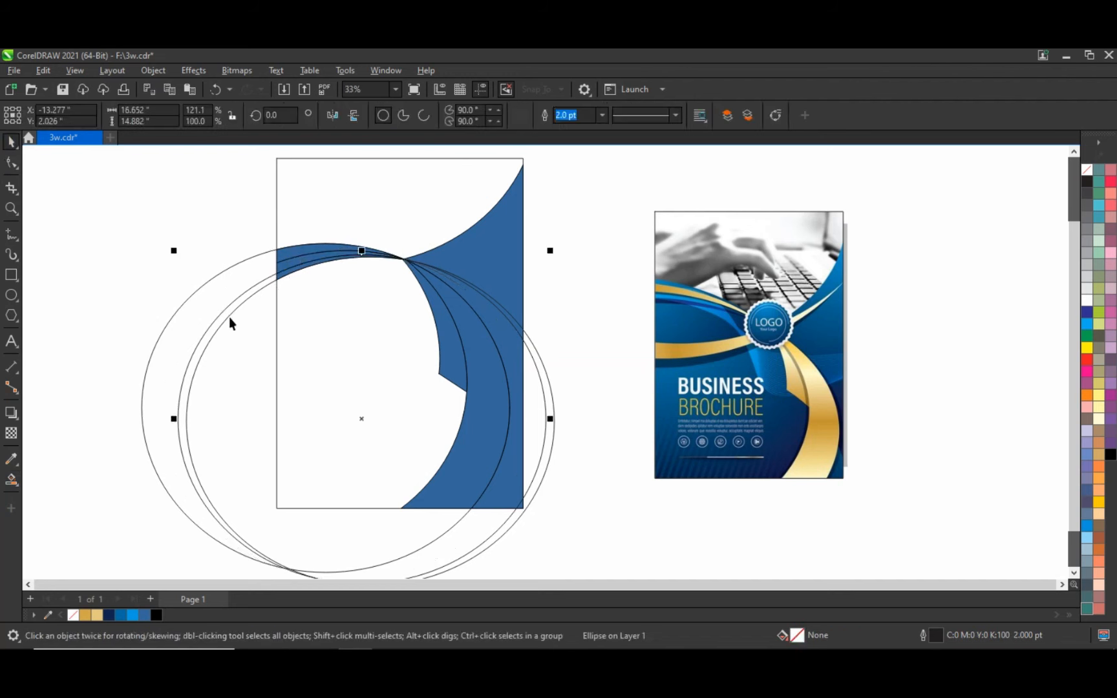
pyautogui.press('Delete')
pyautogui.click(242, 327)
pyautogui.press('Delete')
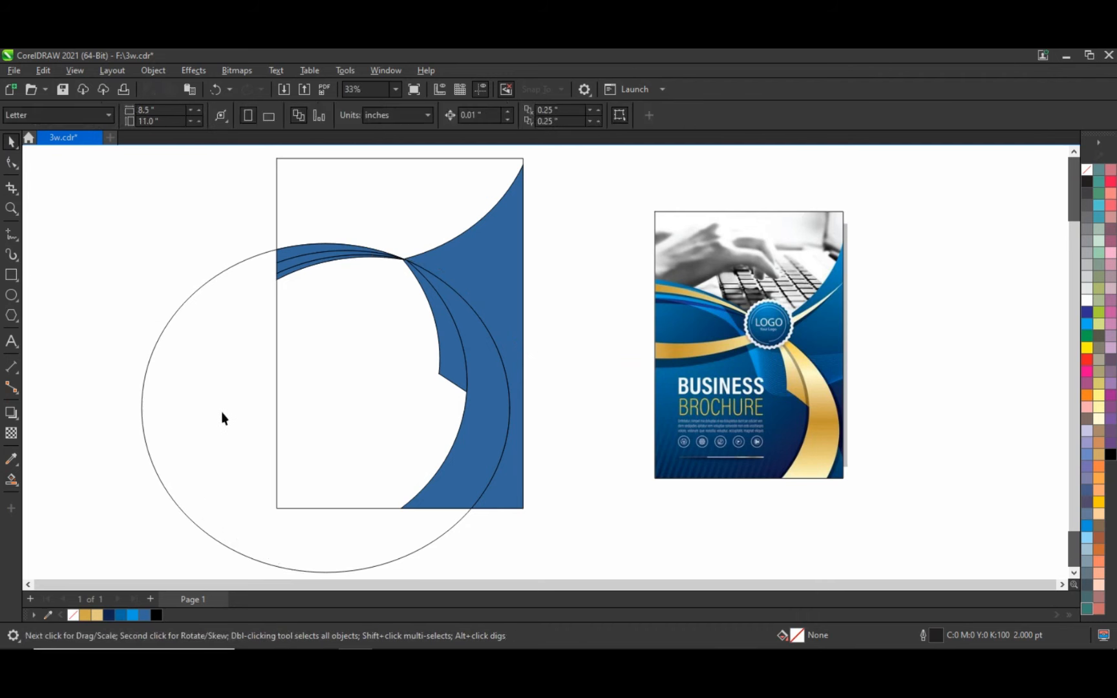
# Move the remaining ellipse up, bring it to the front, widen it to about 21.7 in and add an offset copy to outline a ribbon
pyautogui.moveTo(221, 412); pyautogui.dragTo(225, 262)
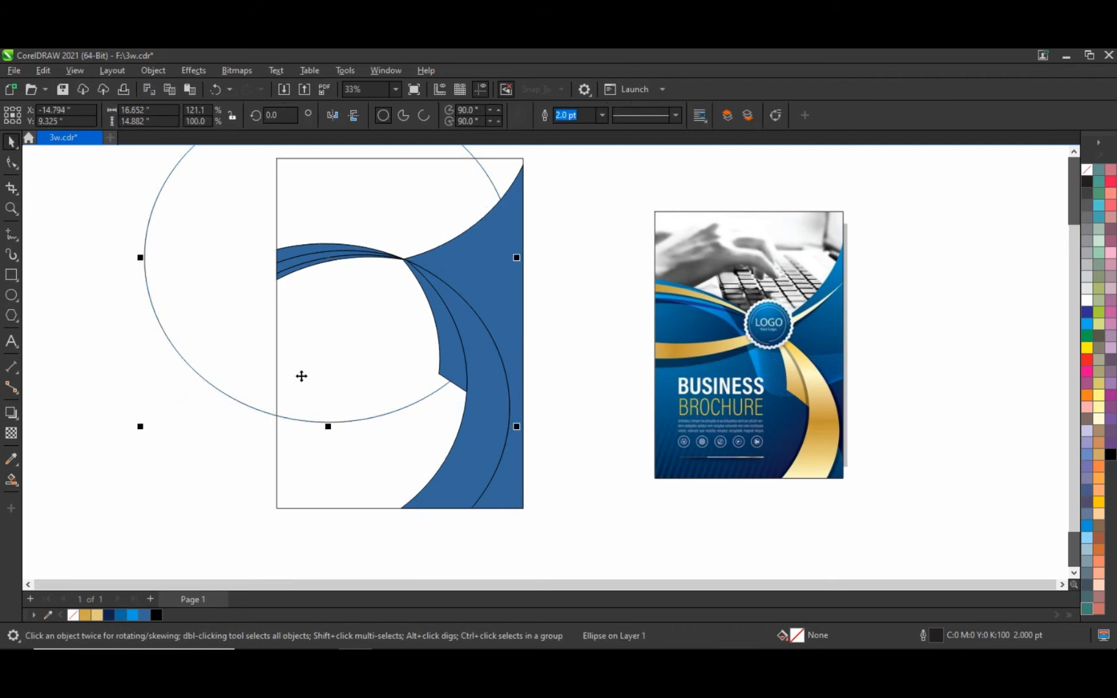
pyautogui.hotkey('shift', 'pageup')
pyautogui.moveTo(518, 262); pyautogui.dragTo(570, 258)
pyautogui.moveTo(433, 369); pyautogui.dragTo(371, 288)
pyautogui.click(236, 388)
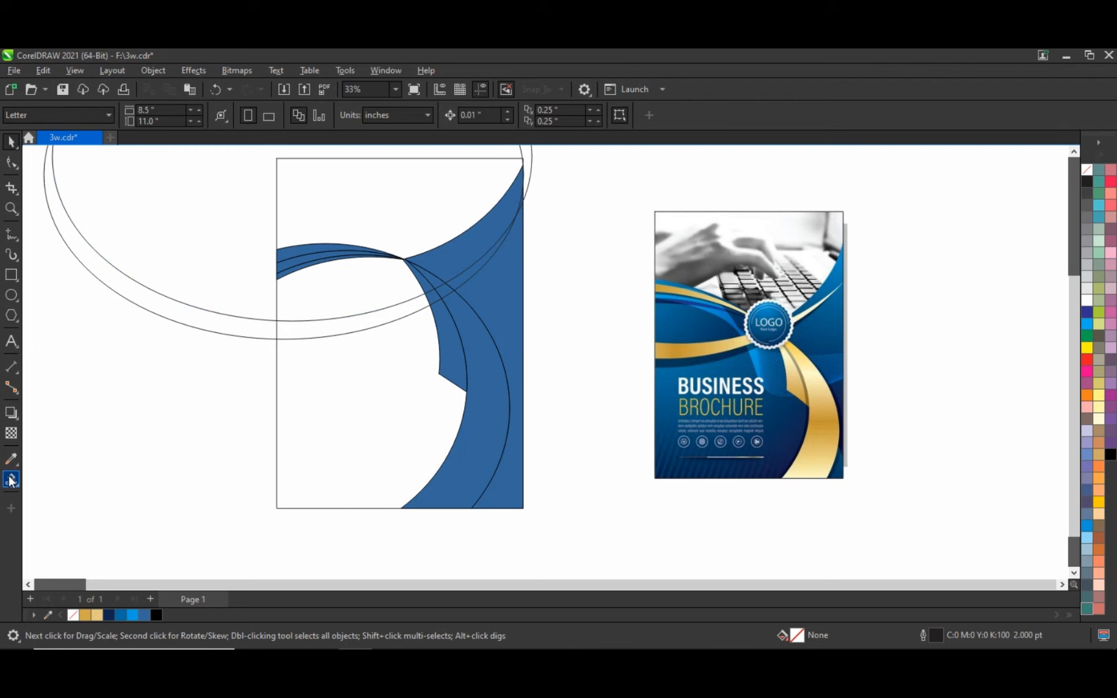
# Smart Fill the ribbon segments between the two wide ellipses across the cover in blue
pyautogui.click(10, 480)
pyautogui.click(342, 331)
pyautogui.click(435, 295)
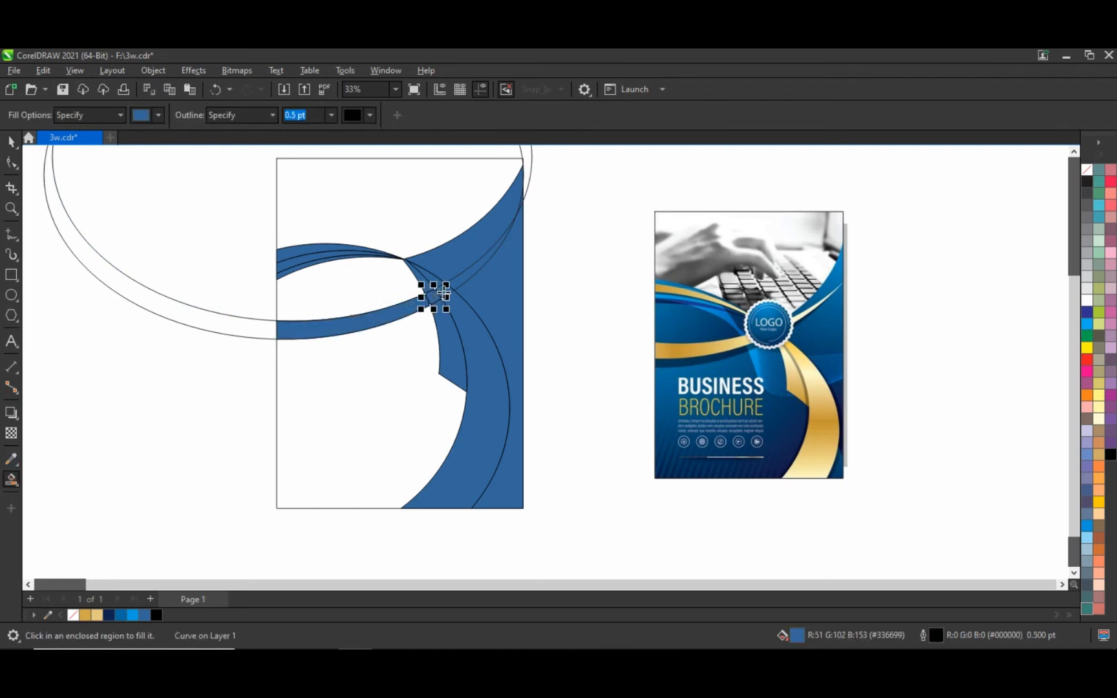
pyautogui.click(456, 279)
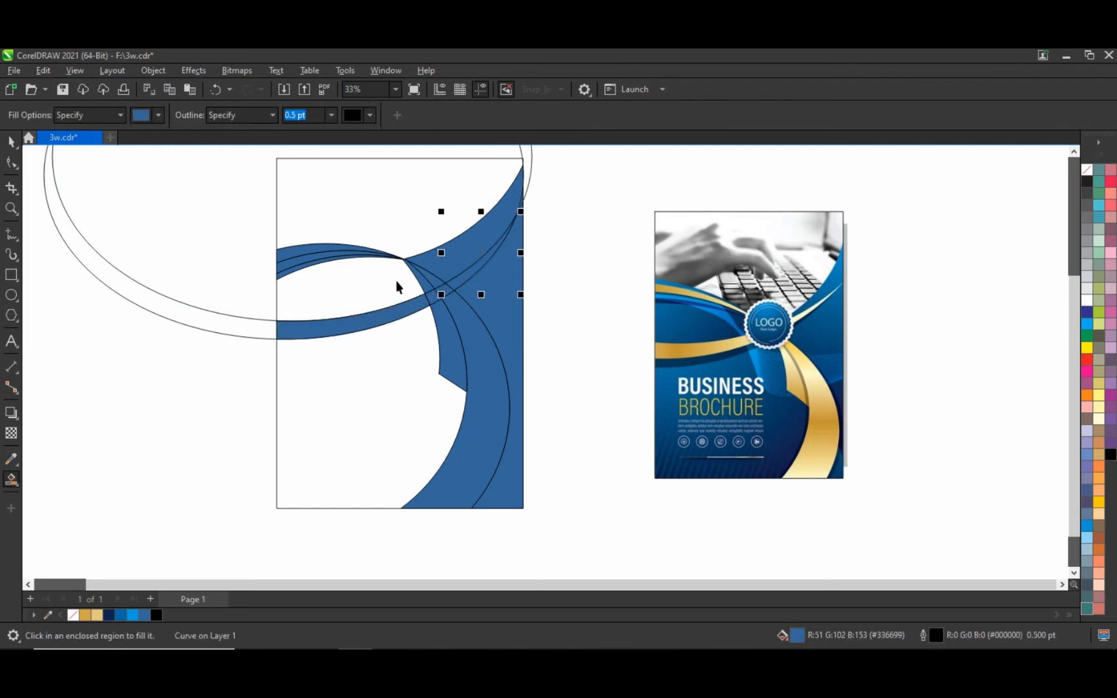
# Select the four filled ribbon segments and combine them into one object
pyautogui.press('space')
pyautogui.moveTo(441, 294); pyautogui.dragTo(429, 242)
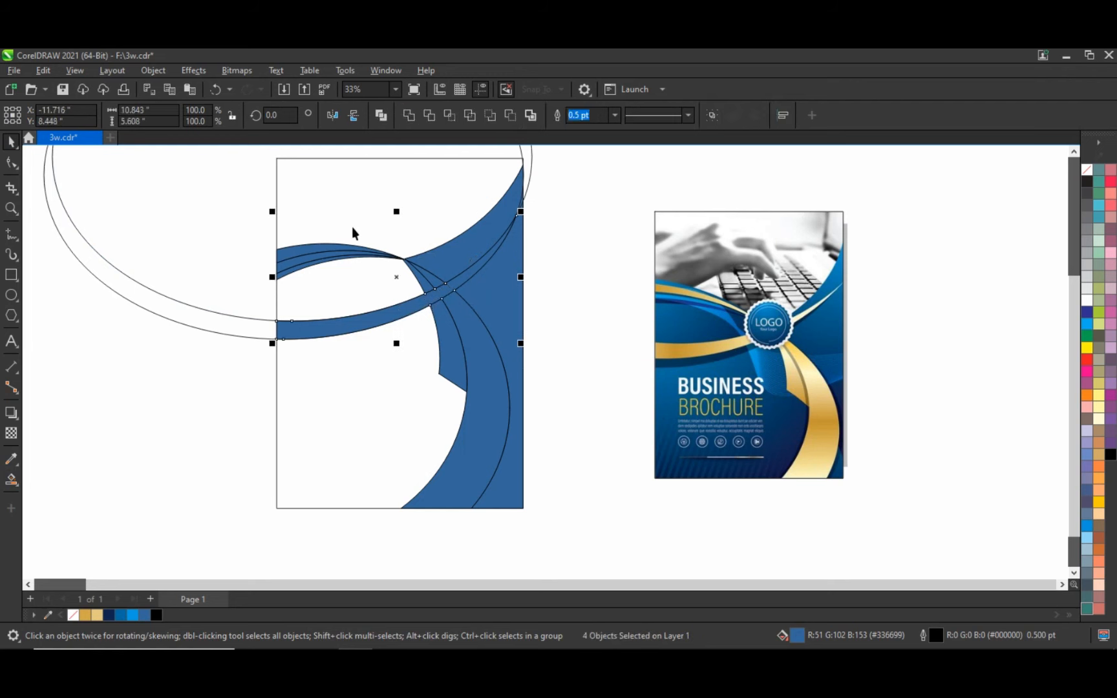
pyautogui.hotkey('ctrl', 'l')
# Delete the two wide construction ellipses around the ribbon
pyautogui.click(232, 323)
pyautogui.press('Delete')
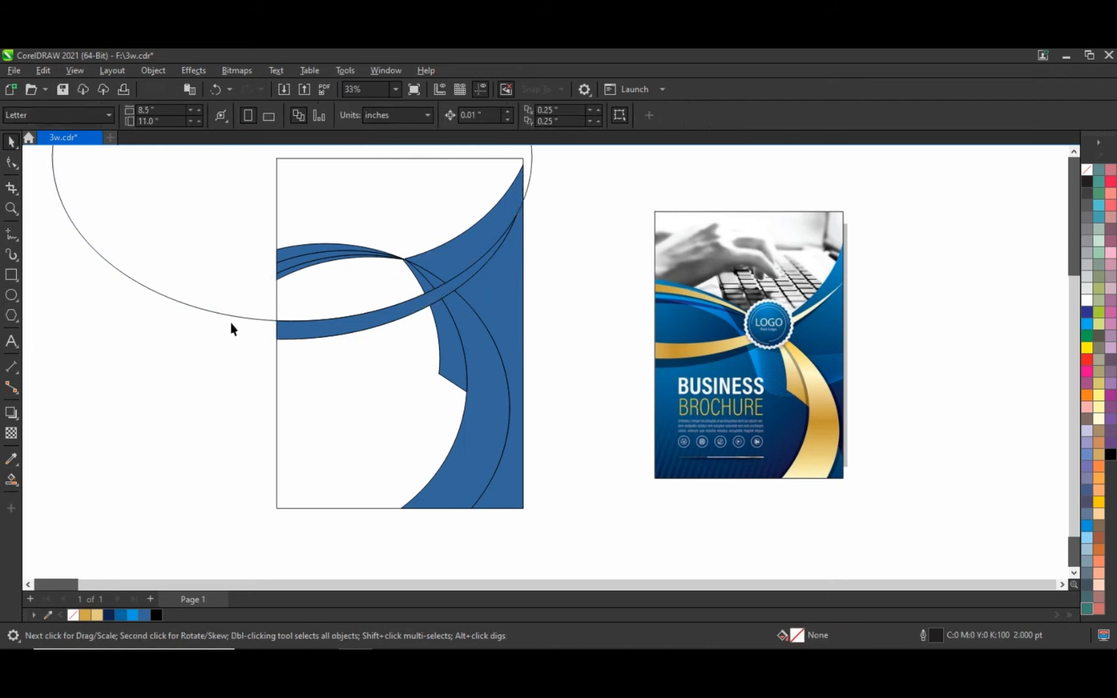
pyautogui.click(231, 317)
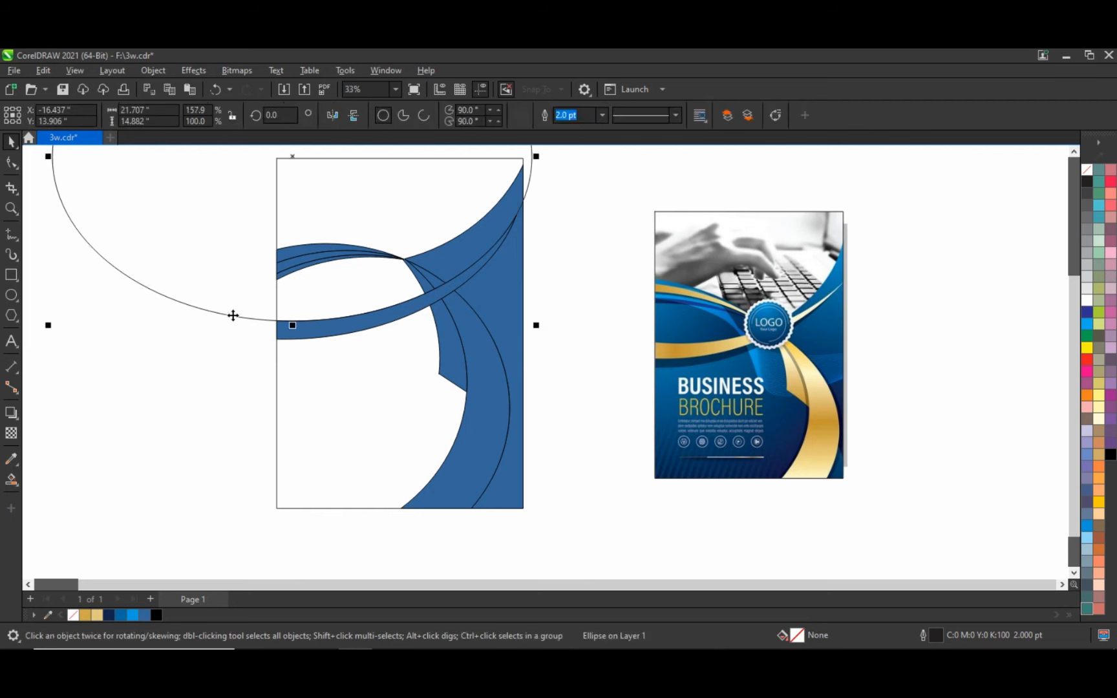
pyautogui.press('Delete')
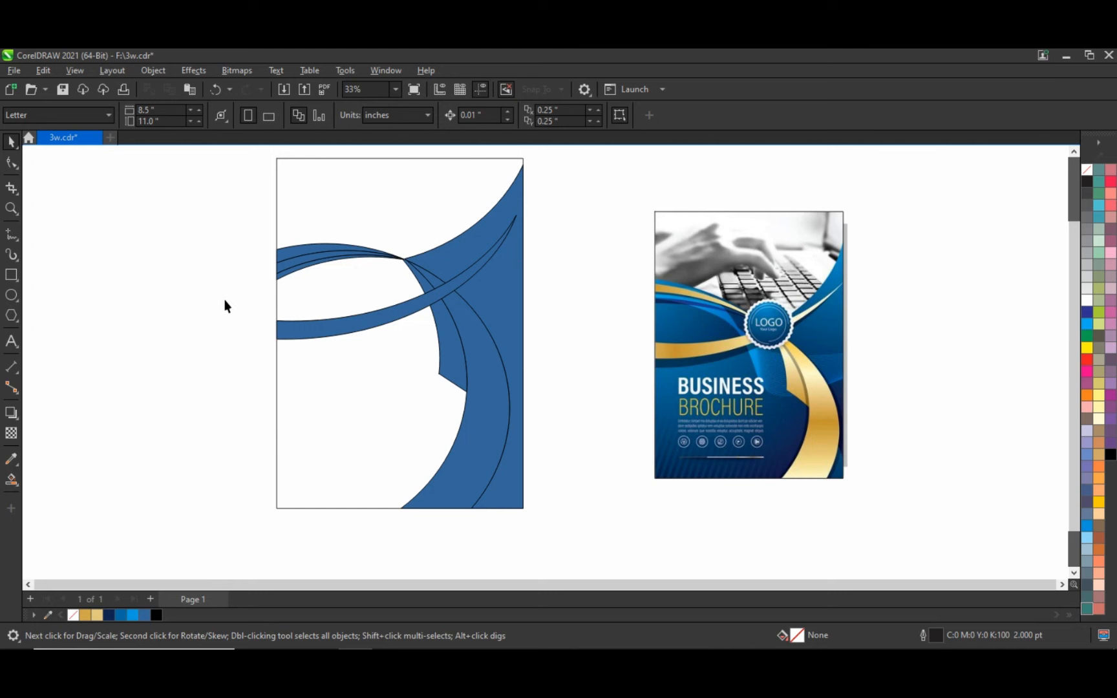
# Smart Fill the large empty area of the cover below the ribbon in blue
pyautogui.click(11, 479)
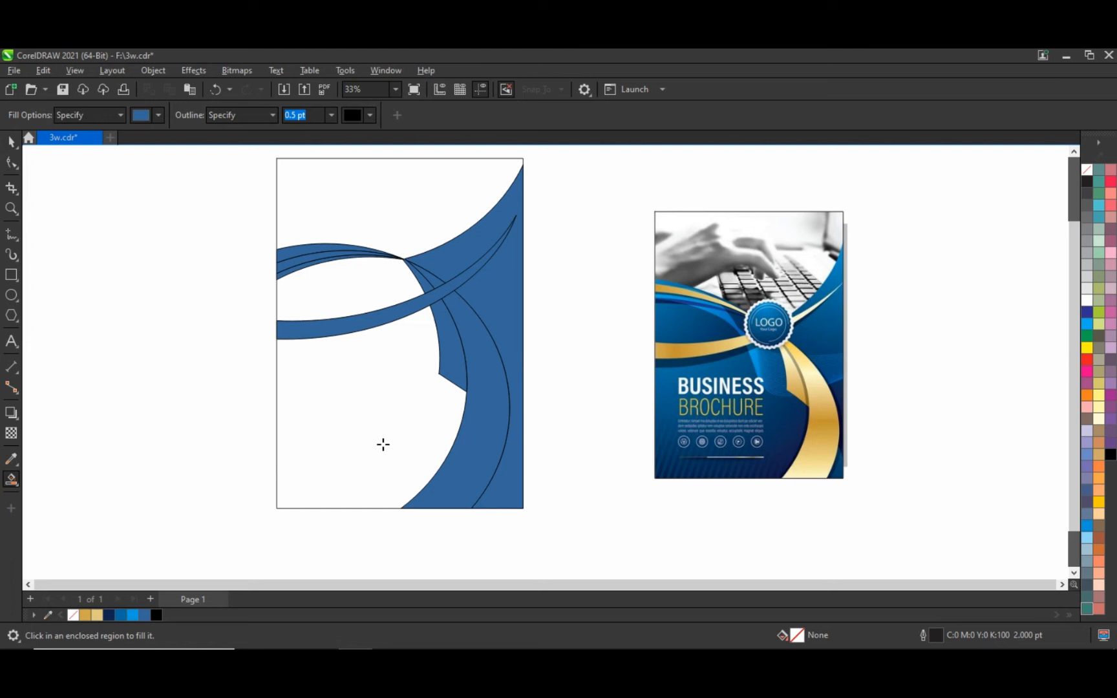
pyautogui.click(423, 443)
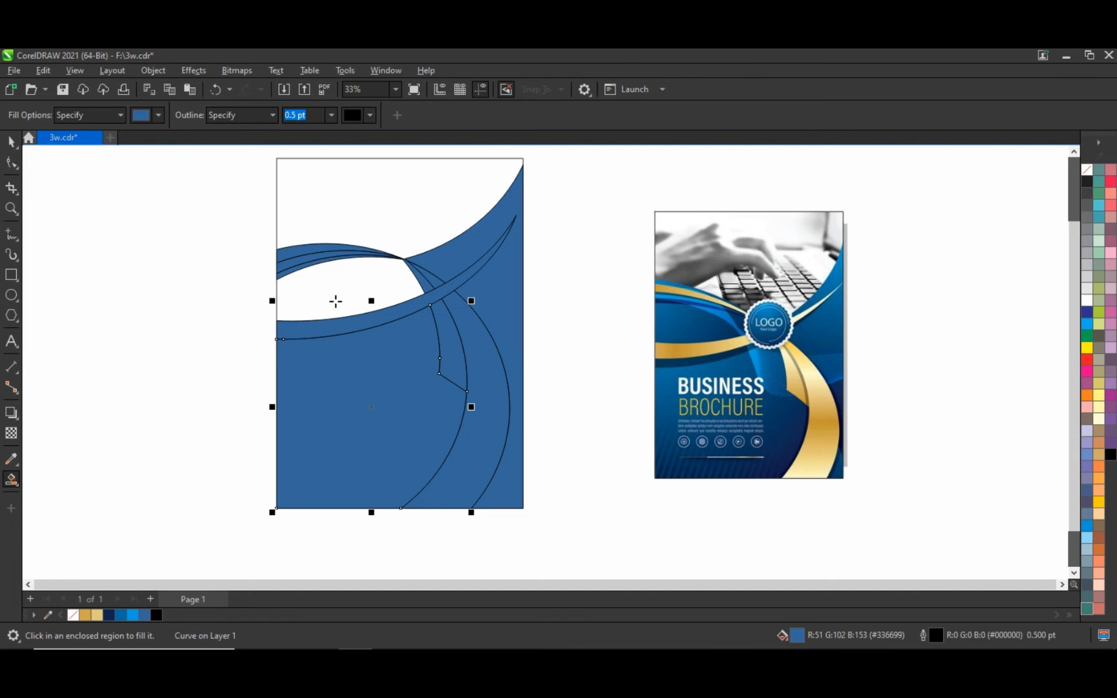
# Smart Fill the empty lens-shaped area between the thin arcs and the crossing ribbon in blue
pyautogui.click(336, 301)
pyautogui.click(9, 142)
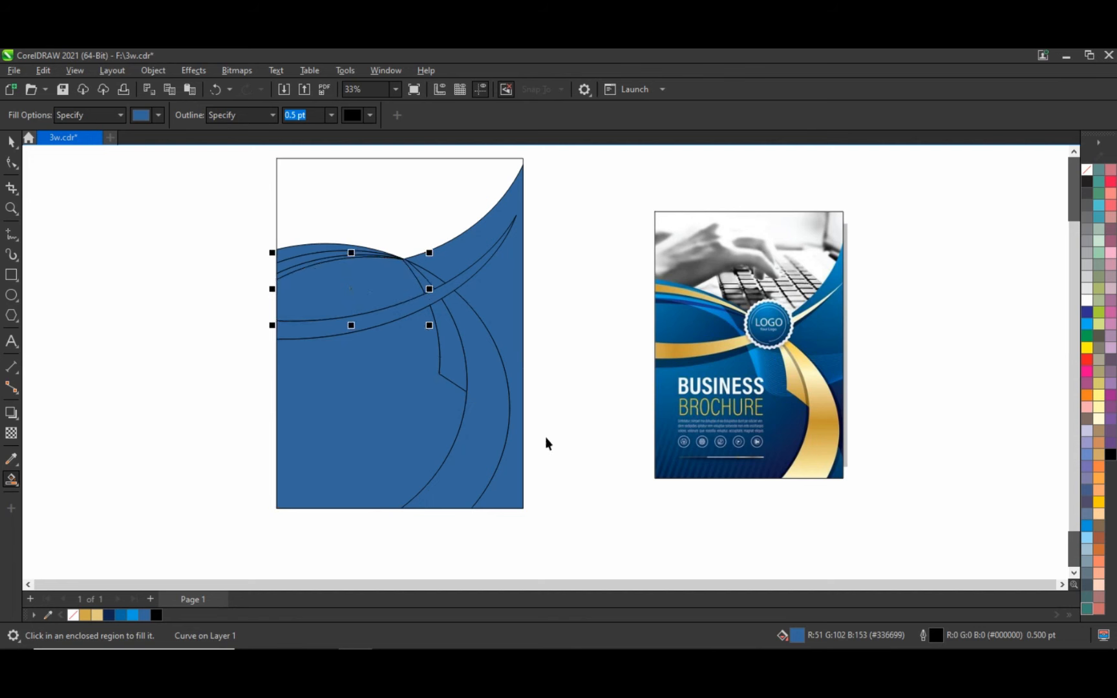
# Weld the large lower cover area and the area beside the curved vertical ribbon into one background shape
pyautogui.click(420, 435)
pyautogui.keyDown('shift'); pyautogui.click(514, 322); pyautogui.keyUp('shift')
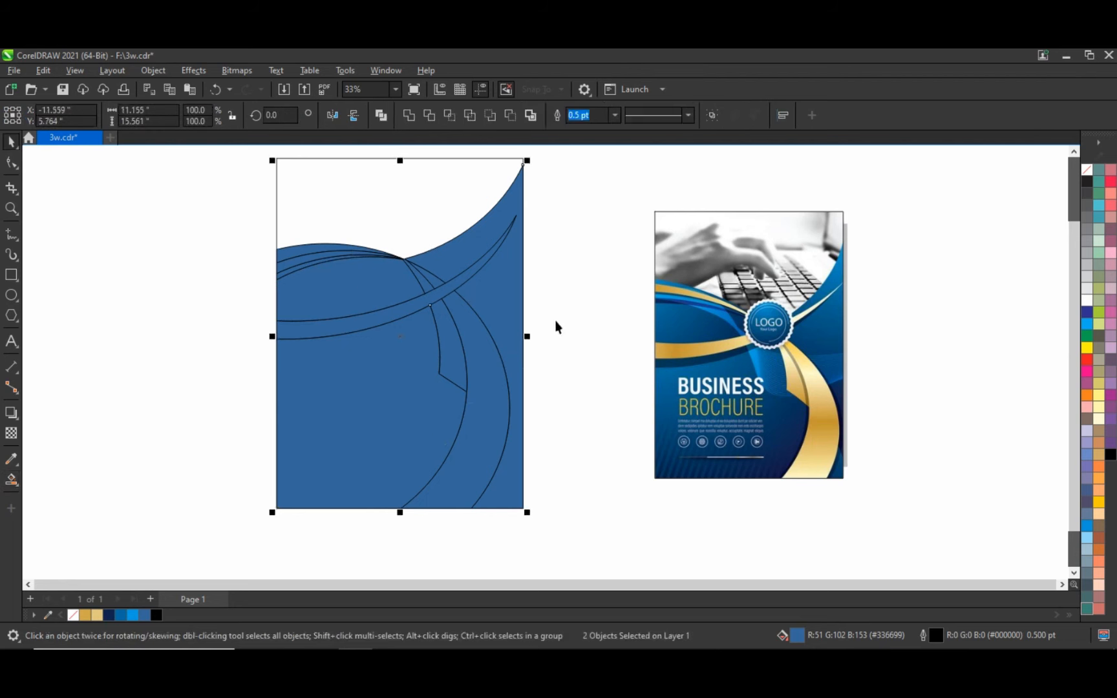
pyautogui.click(579, 317)
pyautogui.click(509, 300)
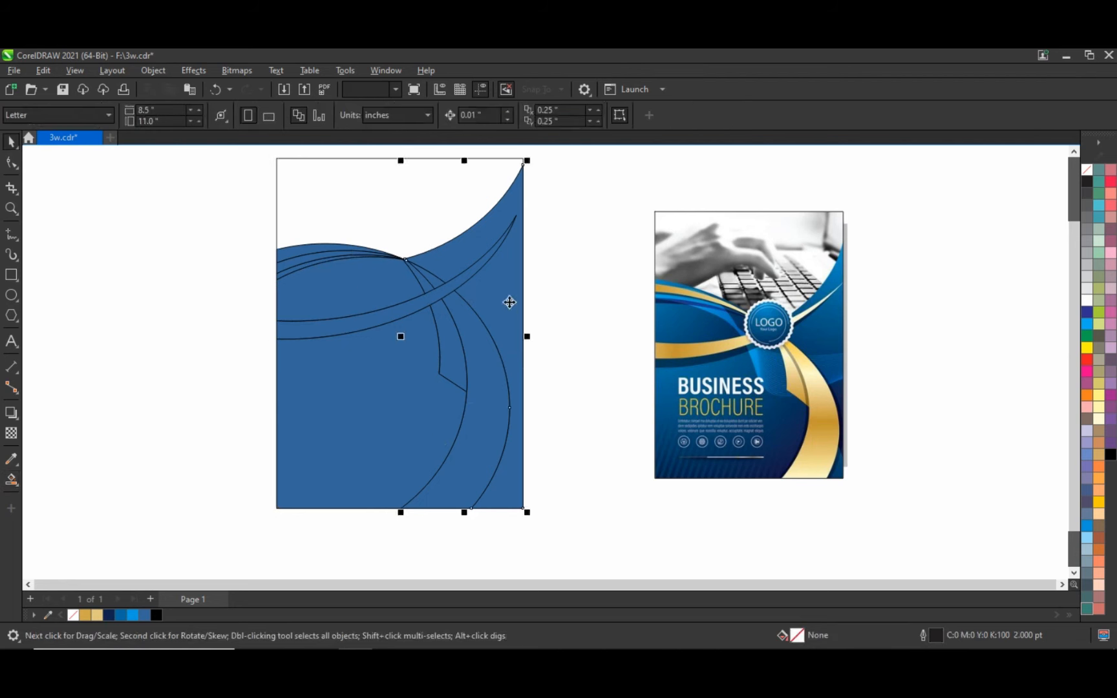
pyautogui.keyDown('shift'); pyautogui.click(350, 411); pyautogui.keyUp('shift')
pyautogui.click(411, 117)
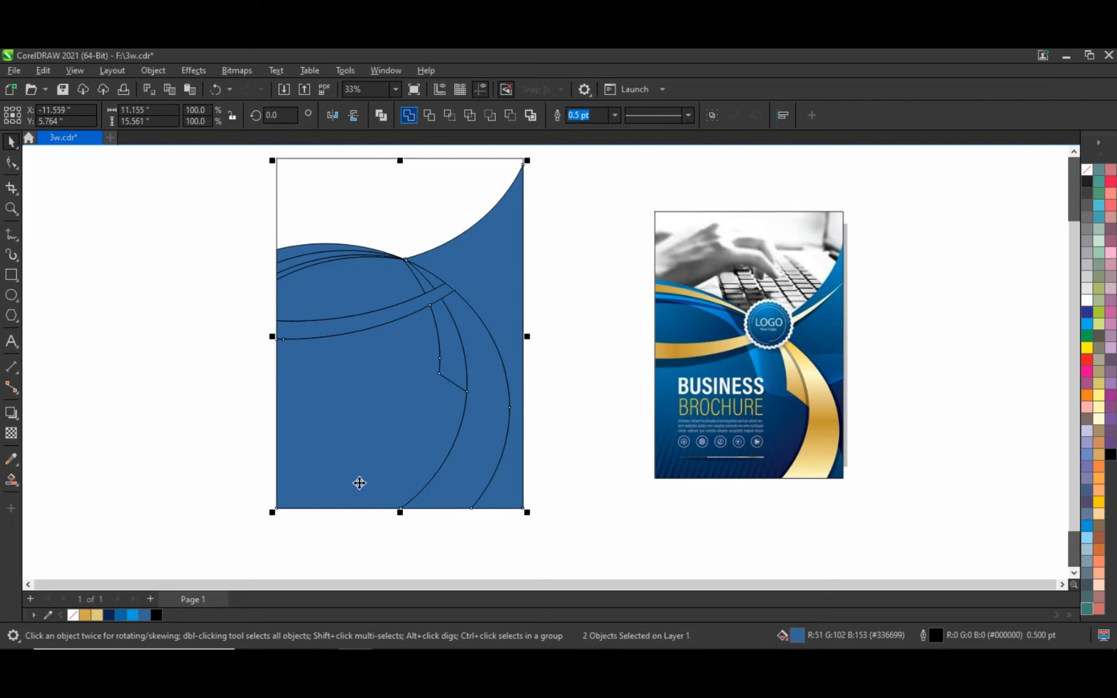
# Apply a fountain fill to the background shape, running from dark navy #11244E near the bottom up to medium blue
pyautogui.click(109, 615)
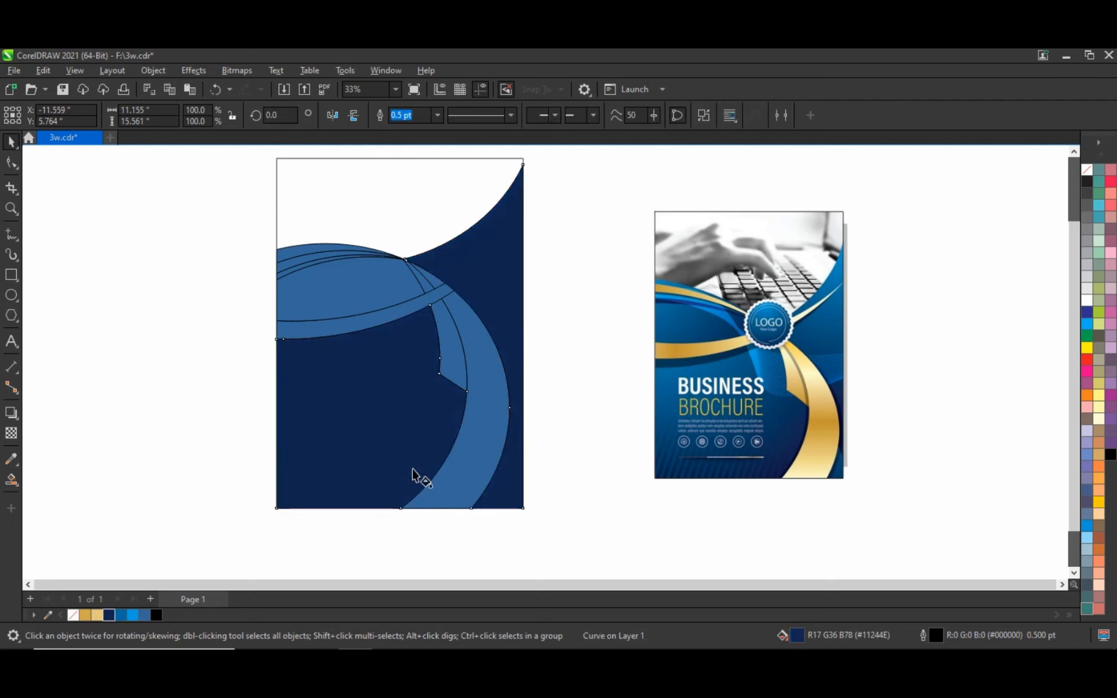
pyautogui.press('g')
pyautogui.moveTo(413, 468); pyautogui.dragTo(399, 333)
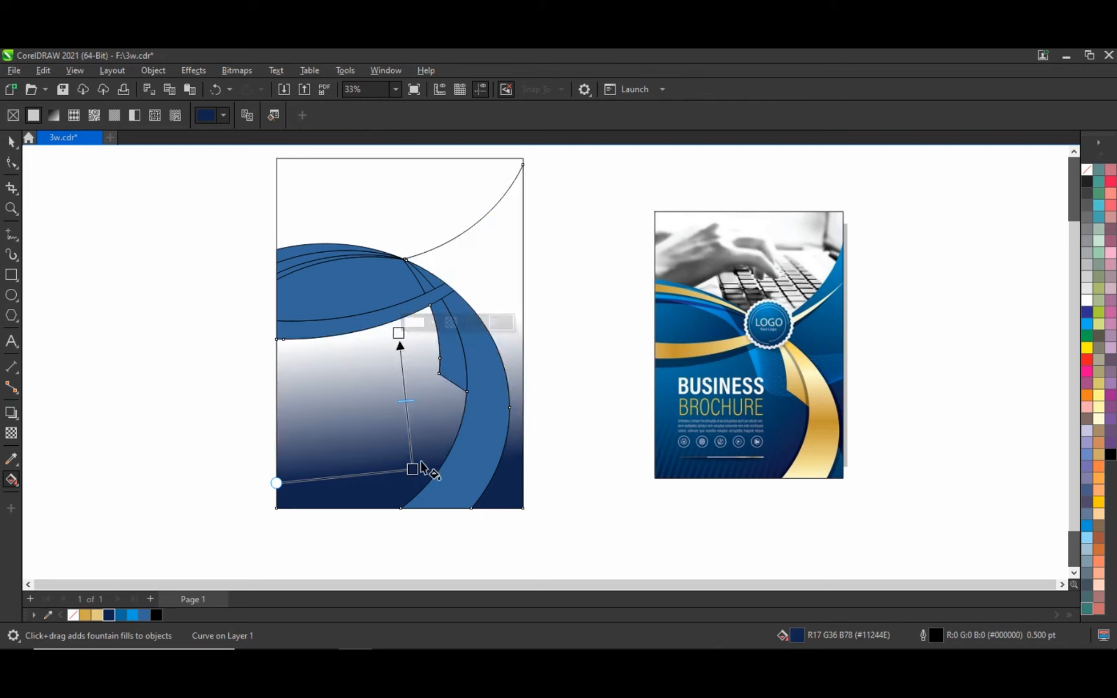
pyautogui.moveTo(413, 469); pyautogui.dragTo(435, 473)
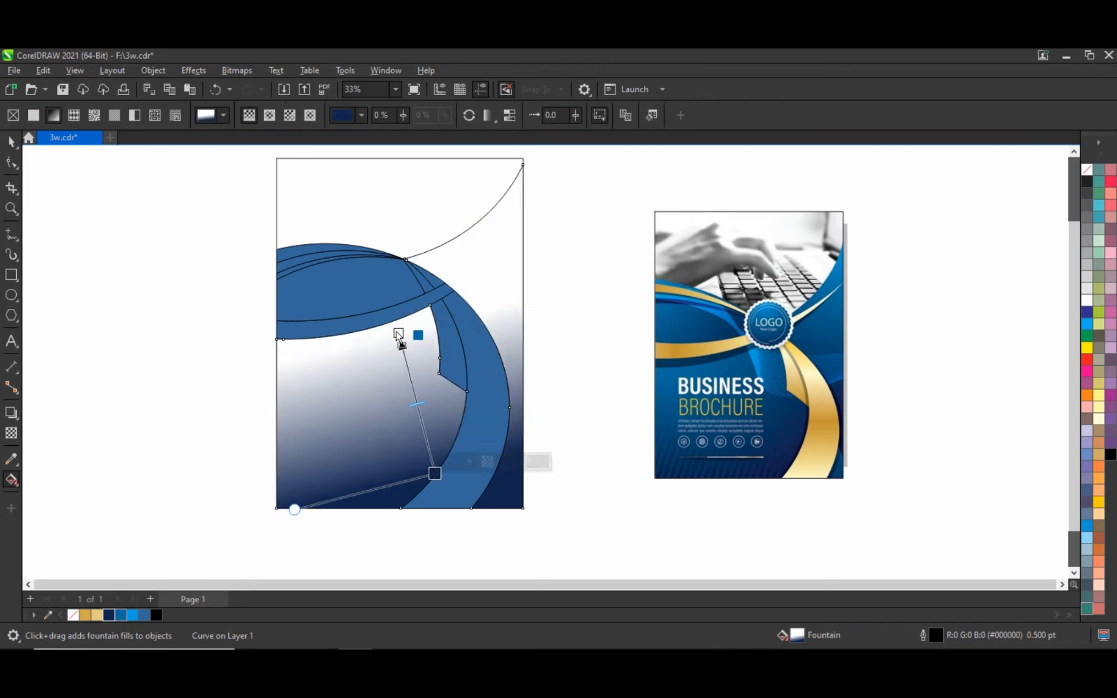
pyautogui.moveTo(399, 333); pyautogui.dragTo(396, 320)
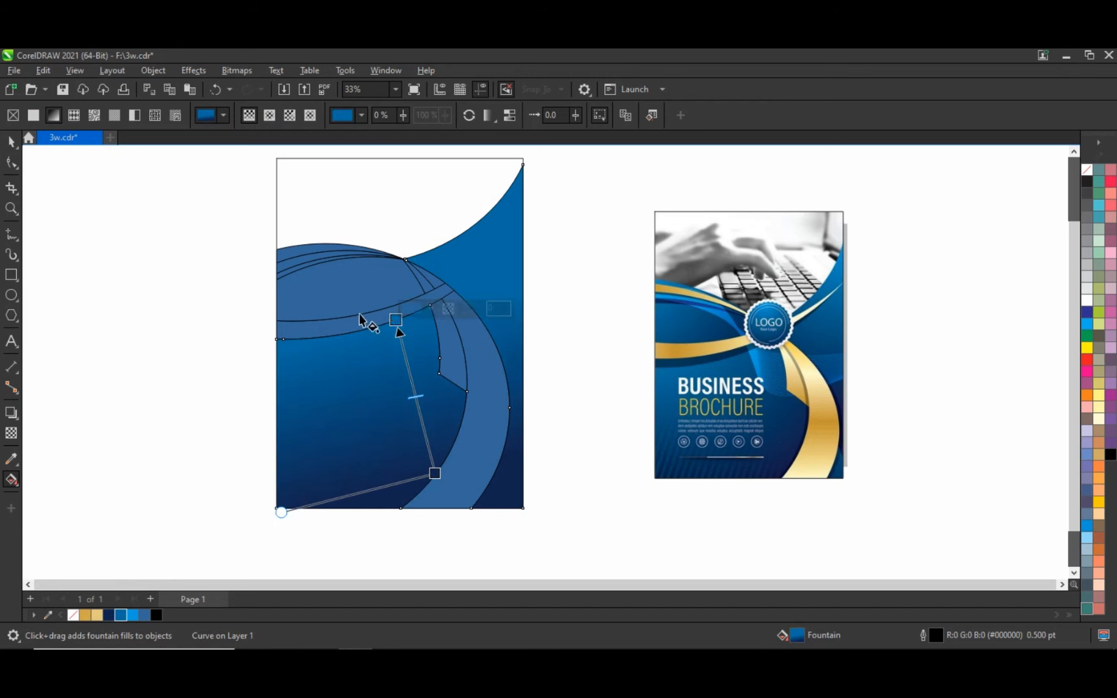
pyautogui.click(11, 142)
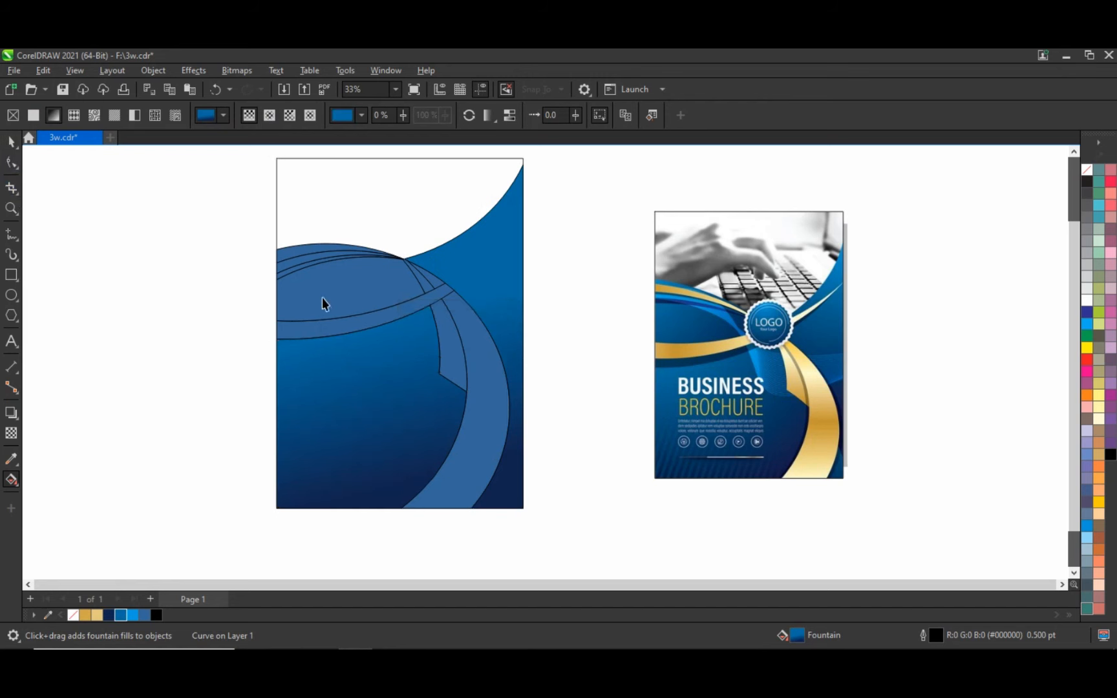
# Give the lens-shaped area above the crossing ribbon a fountain fill from dark navy at its lower edge to medium blue above
pyautogui.click(324, 304)
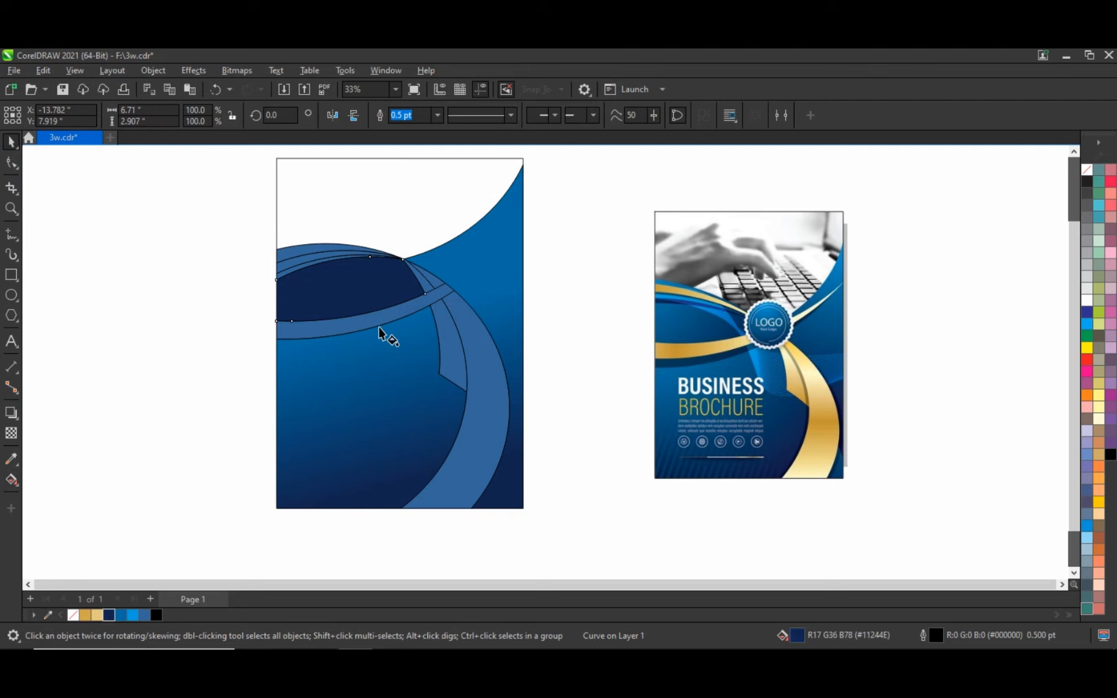
pyautogui.press('g')
pyautogui.moveTo(373, 322); pyautogui.dragTo(360, 272)
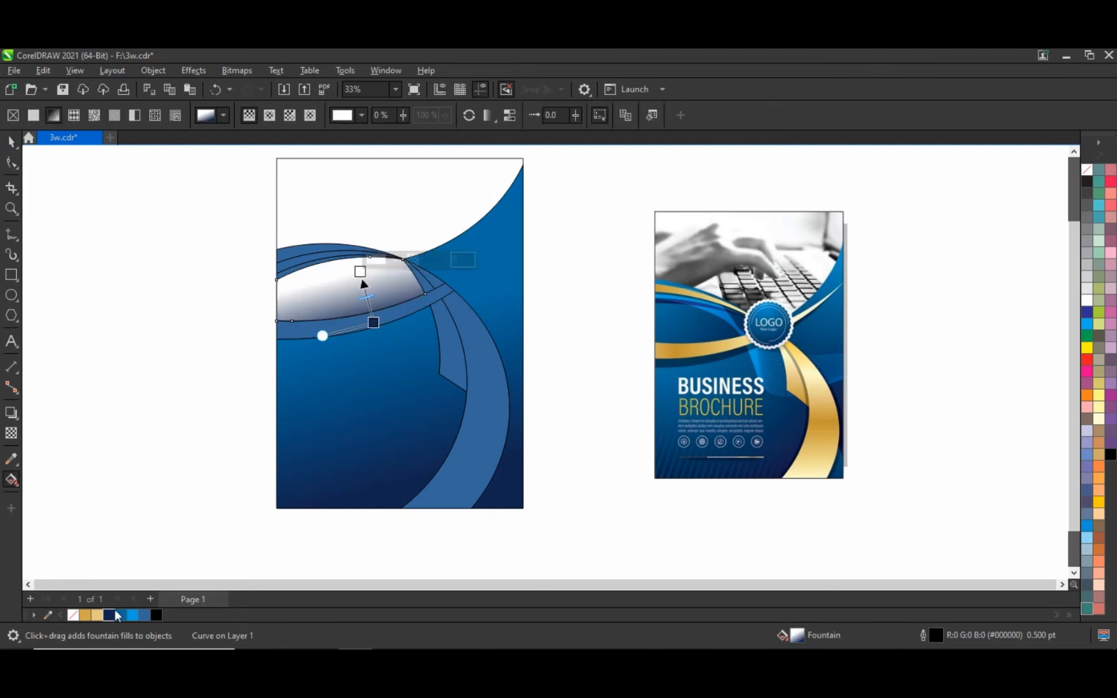
pyautogui.click(361, 273)
pyautogui.moveTo(364, 277); pyautogui.dragTo(364, 268)
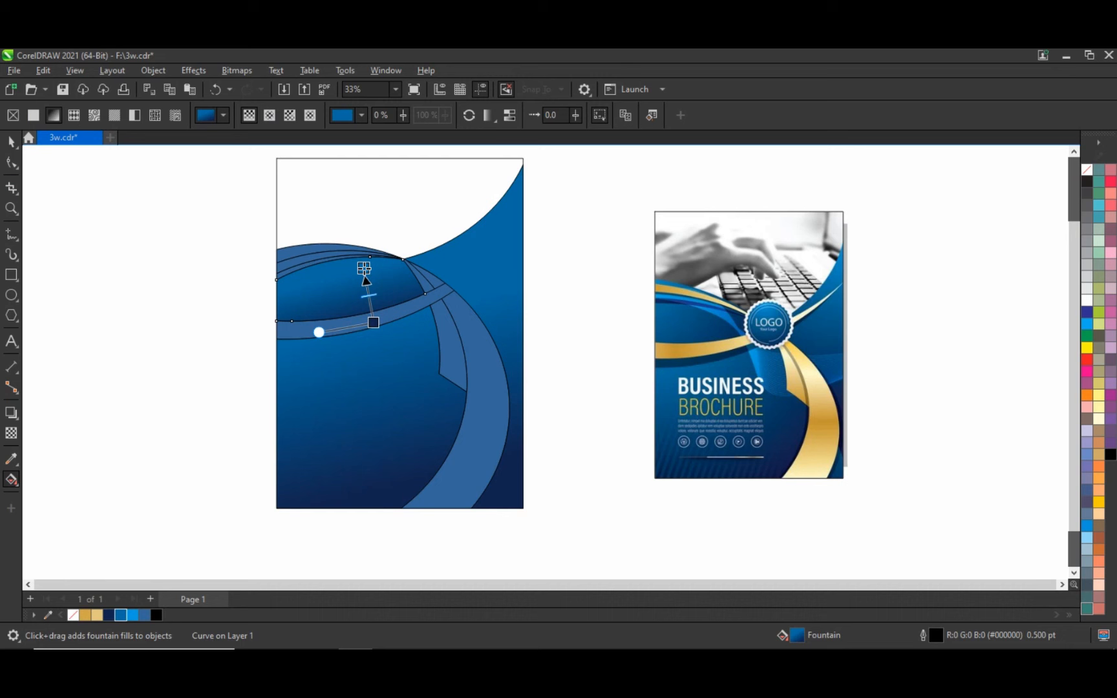
pyautogui.click(11, 140)
# Fill the thin outer and inner arc slivers above the lens-shaped area with light blue
pyautogui.click(242, 277)
pyautogui.click(285, 279)
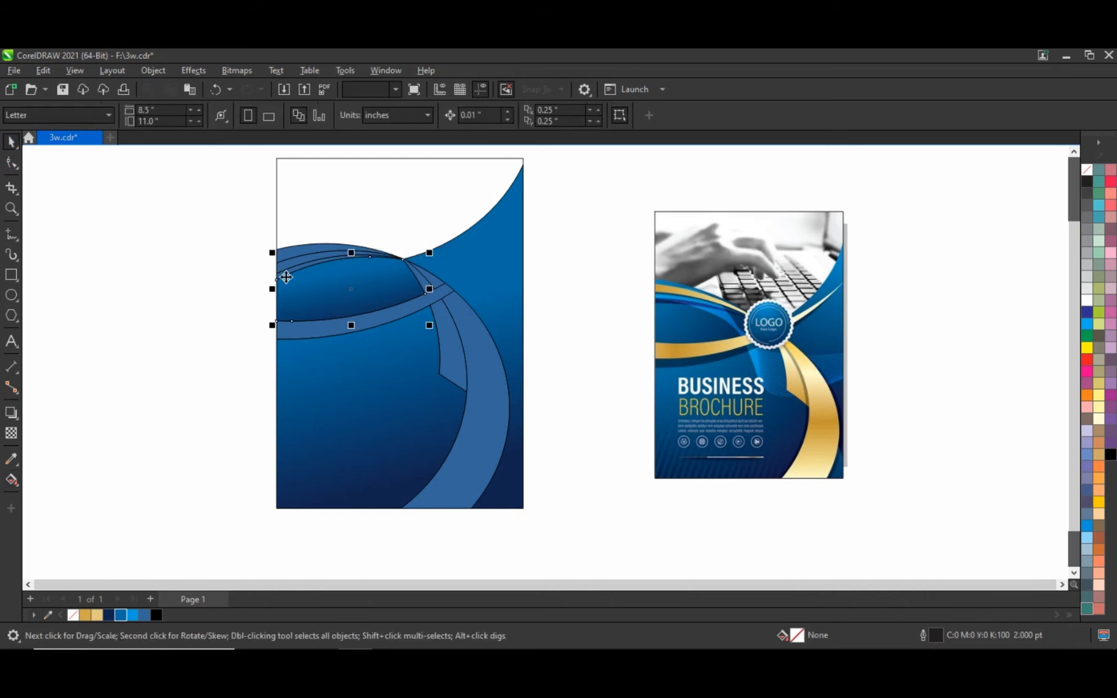
pyautogui.click(129, 616)
pyautogui.click(212, 371)
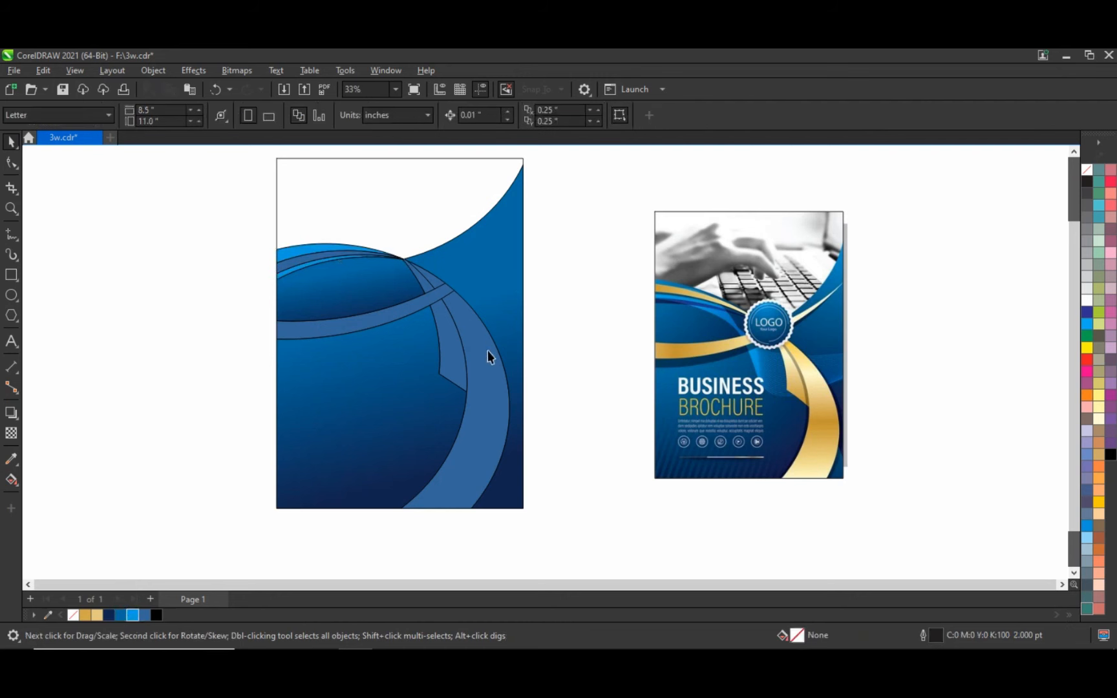
# Bring the ribbon crossing the cover to the front of the layer
pyautogui.click(441, 293)
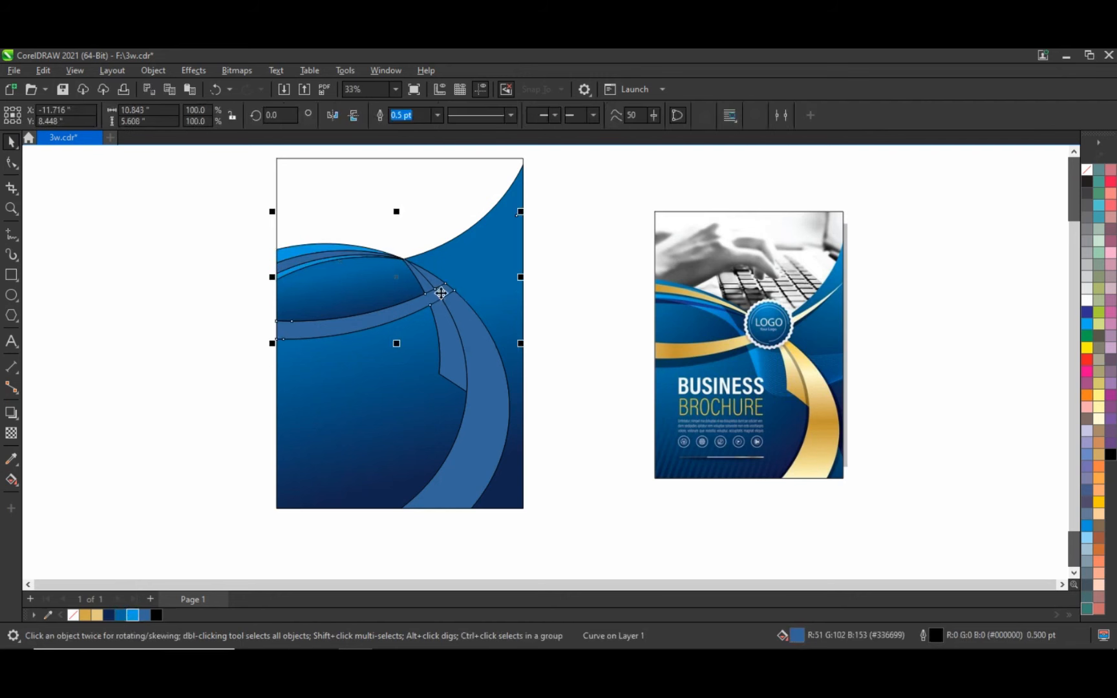
pyautogui.hotkey('shift', 'pageup')
pyautogui.click(548, 310)
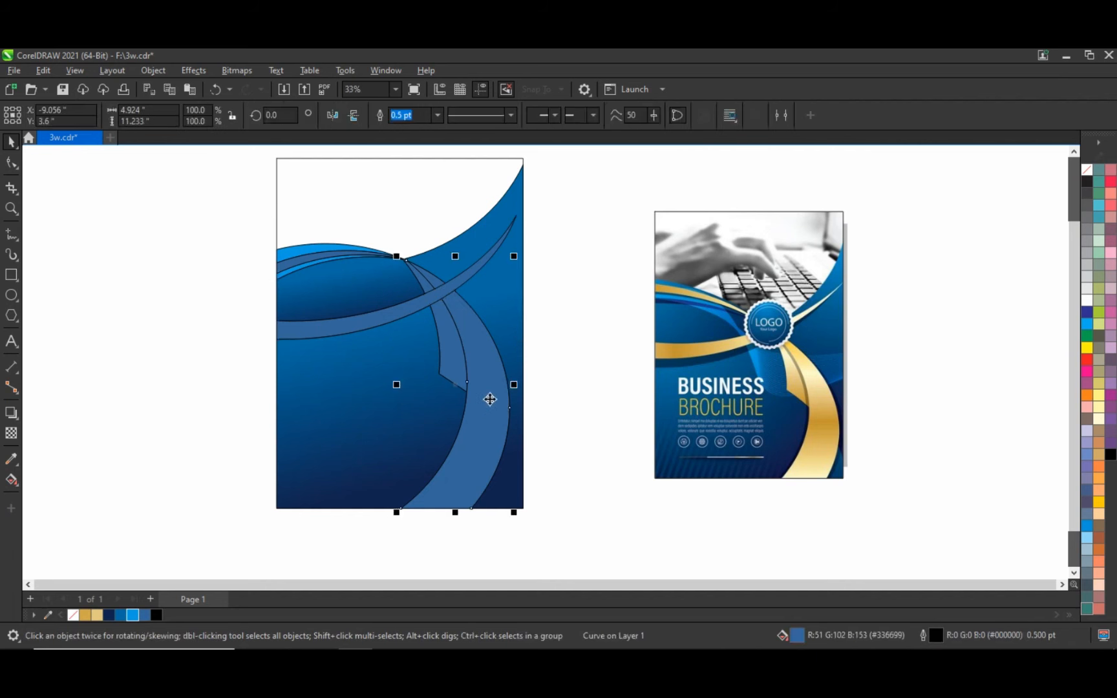
# Give the curved vertical ribbon a downward fountain fill alternating gold #D0A849 and light gold over four colour stops
pyautogui.click(89, 614)
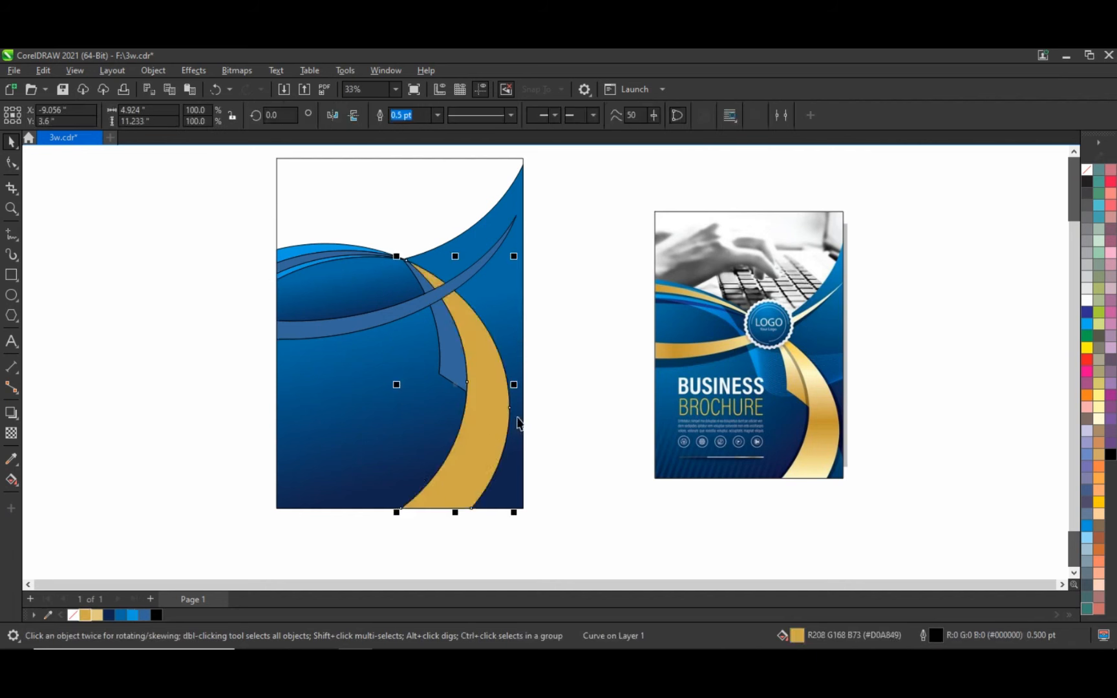
pyautogui.press('g')
pyautogui.moveTo(466, 309); pyautogui.dragTo(467, 496)
pyautogui.moveTo(97, 615); pyautogui.dragTo(437, 503)
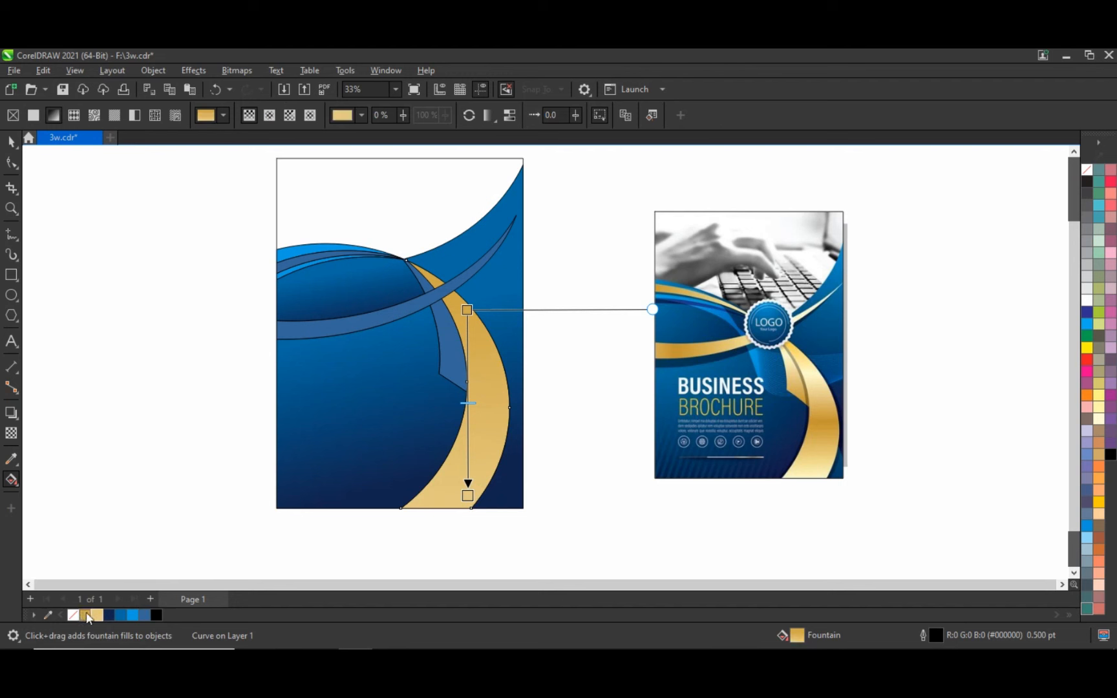
pyautogui.moveTo(89, 617); pyautogui.dragTo(468, 426)
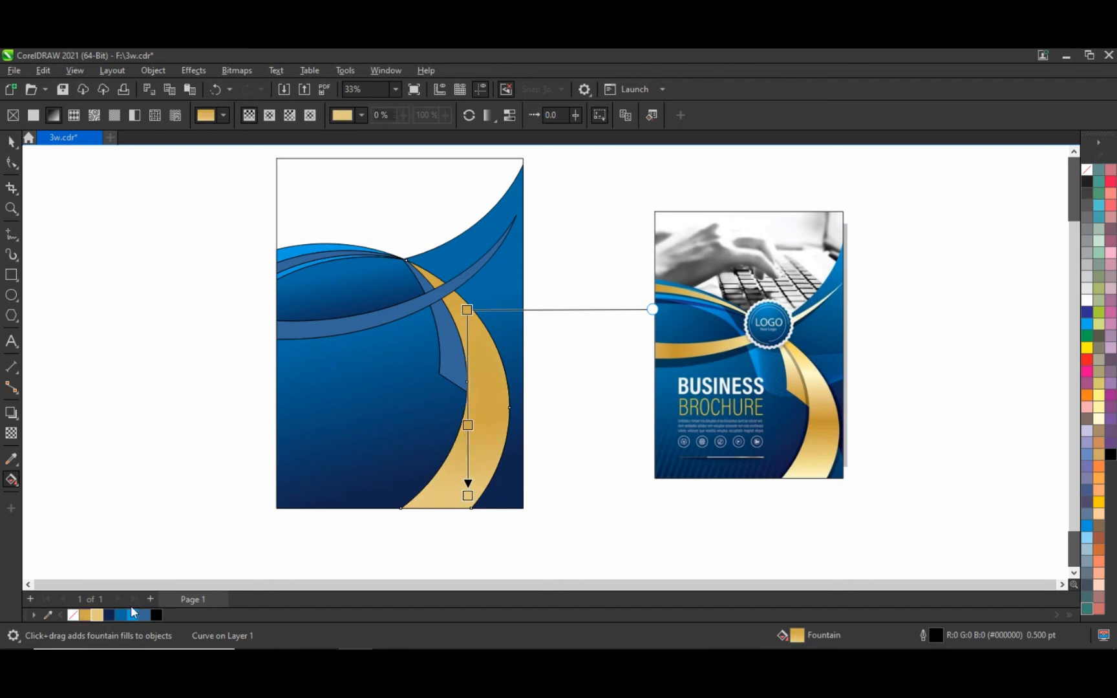
pyautogui.moveTo(97, 615); pyautogui.dragTo(468, 367)
pyautogui.moveTo(467, 495); pyautogui.dragTo(469, 482)
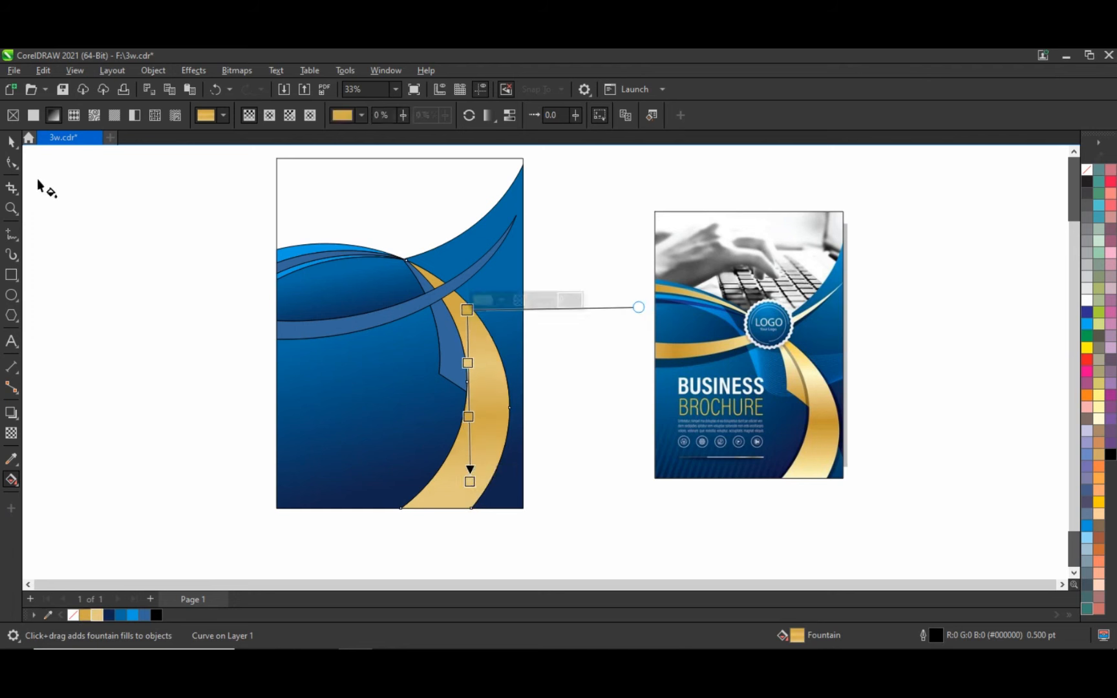
pyautogui.click(11, 142)
pyautogui.press('Escape')
# Copy only the fill from the gold vertical ribbon onto the folded strip beside it
pyautogui.click(450, 369)
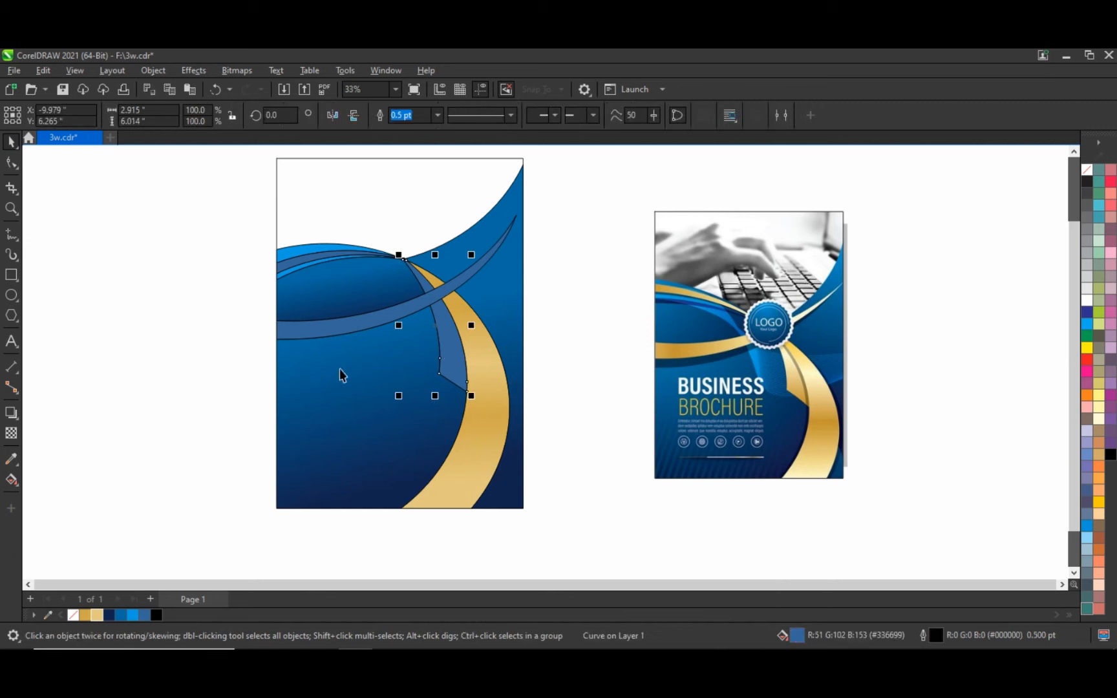
pyautogui.click(44, 70)
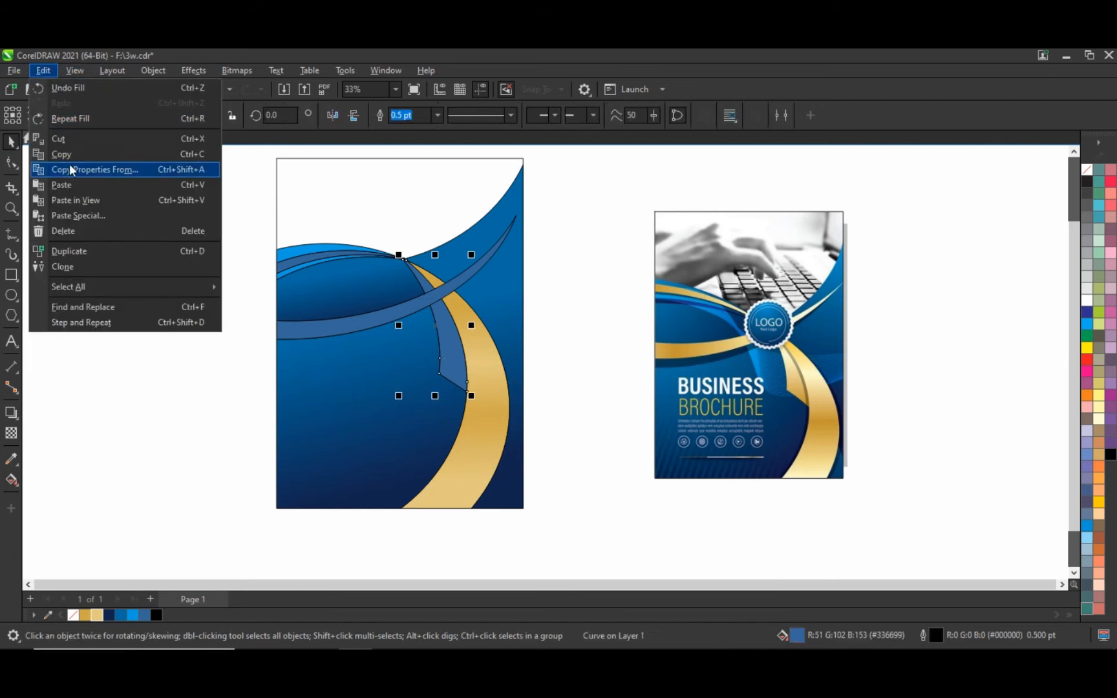
pyautogui.click(81, 168)
pyautogui.click(436, 336)
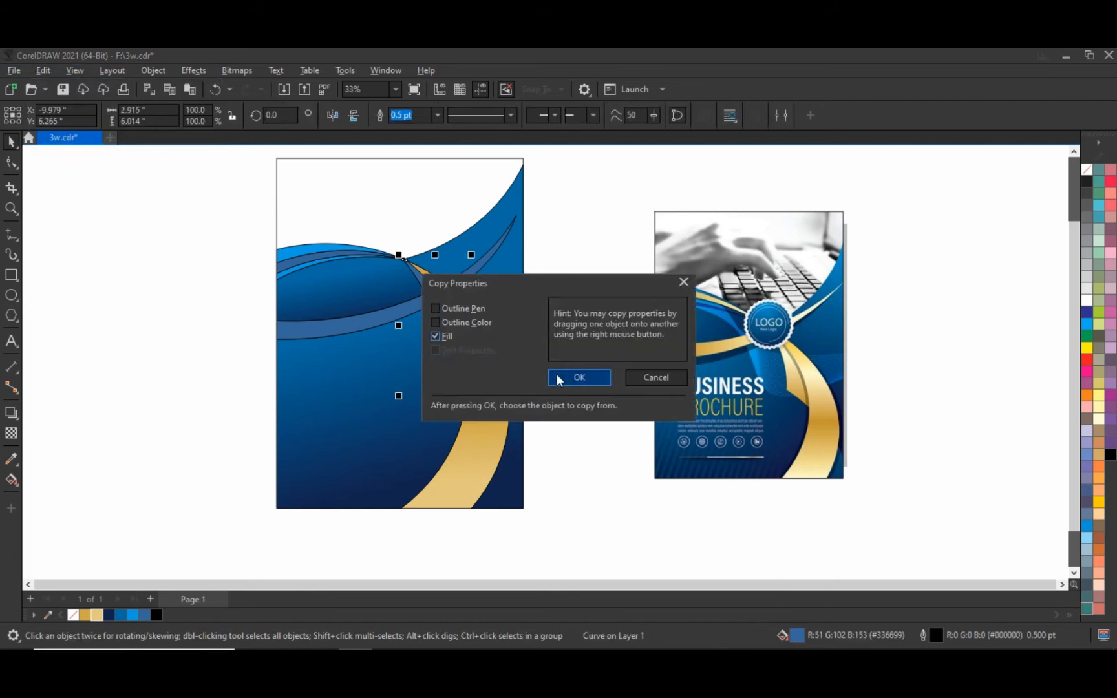
pyautogui.click(579, 377)
pyautogui.click(501, 379)
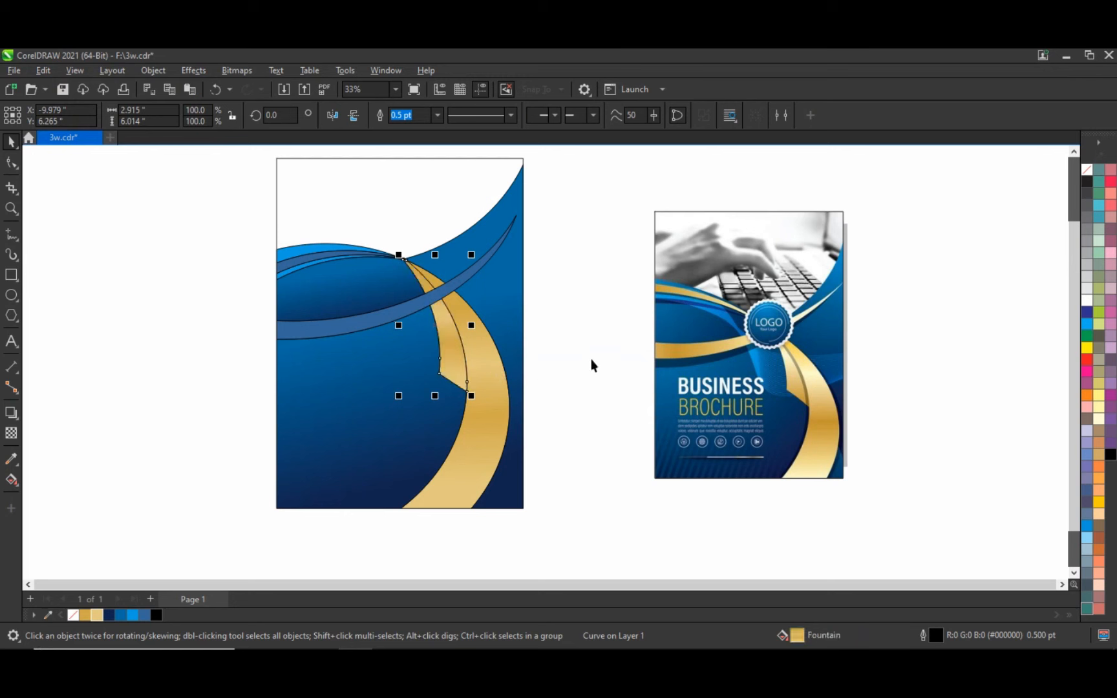
# Make a copy of the gold vertical ribbon skewed slightly to the left at its lower end
pyautogui.click(485, 391)
pyautogui.click(485, 392)
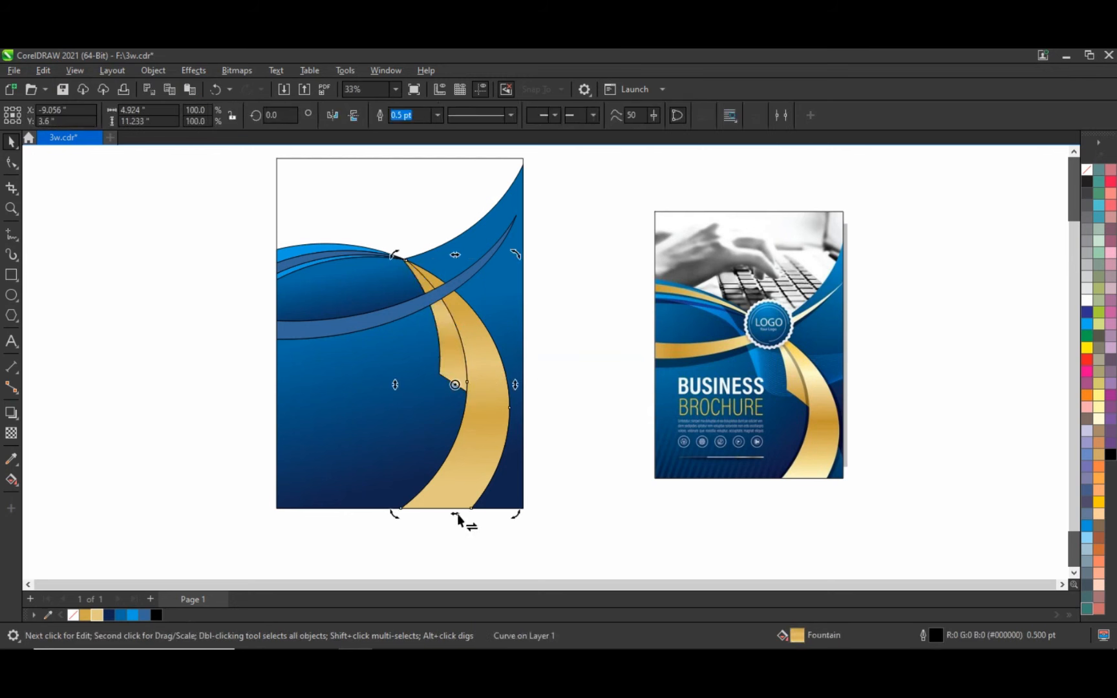
pyautogui.moveTo(457, 515); pyautogui.dragTo(444, 515)
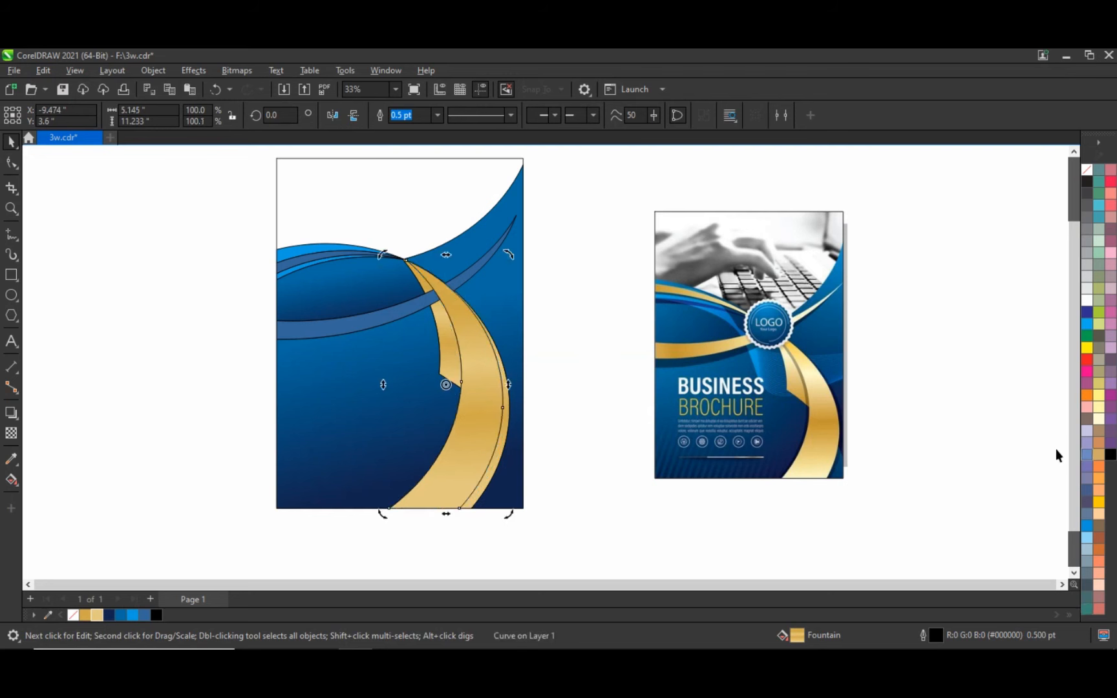
# Fill the skewed ribbon copy with black and set a uniform transparency of 68 as a shadow
pyautogui.click(1111, 455)
pyautogui.click(11, 433)
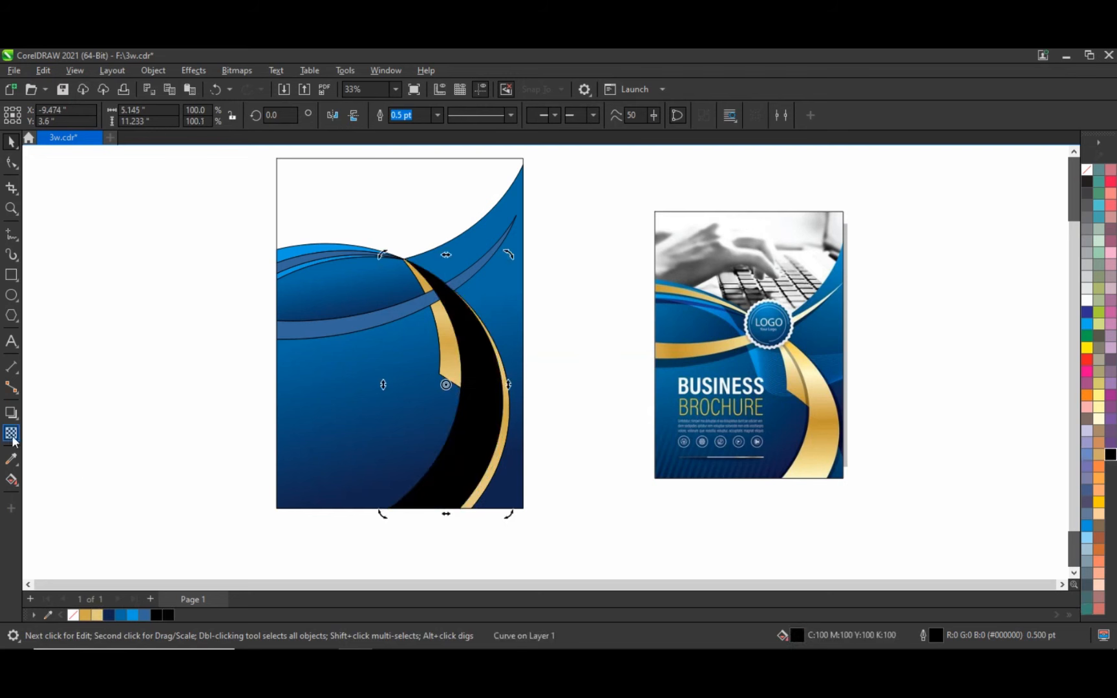
pyautogui.moveTo(426, 528); pyautogui.dragTo(439, 526)
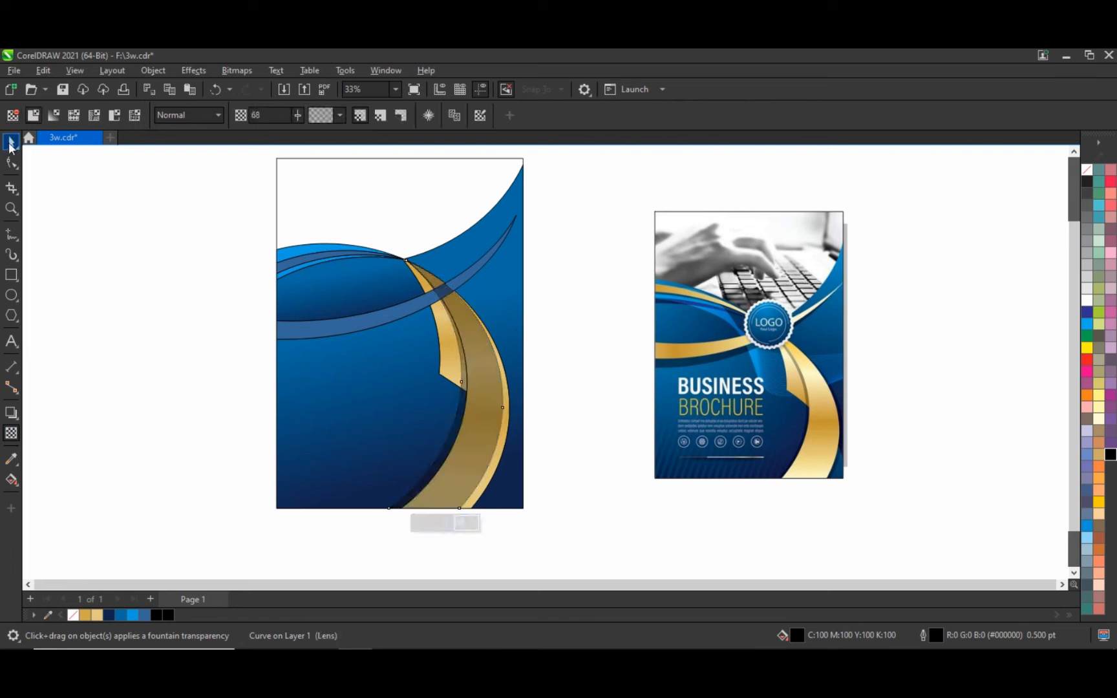
pyautogui.press('space')
# Bring the gold vertical ribbon in front of its transparent black shadow copy
pyautogui.click(514, 391)
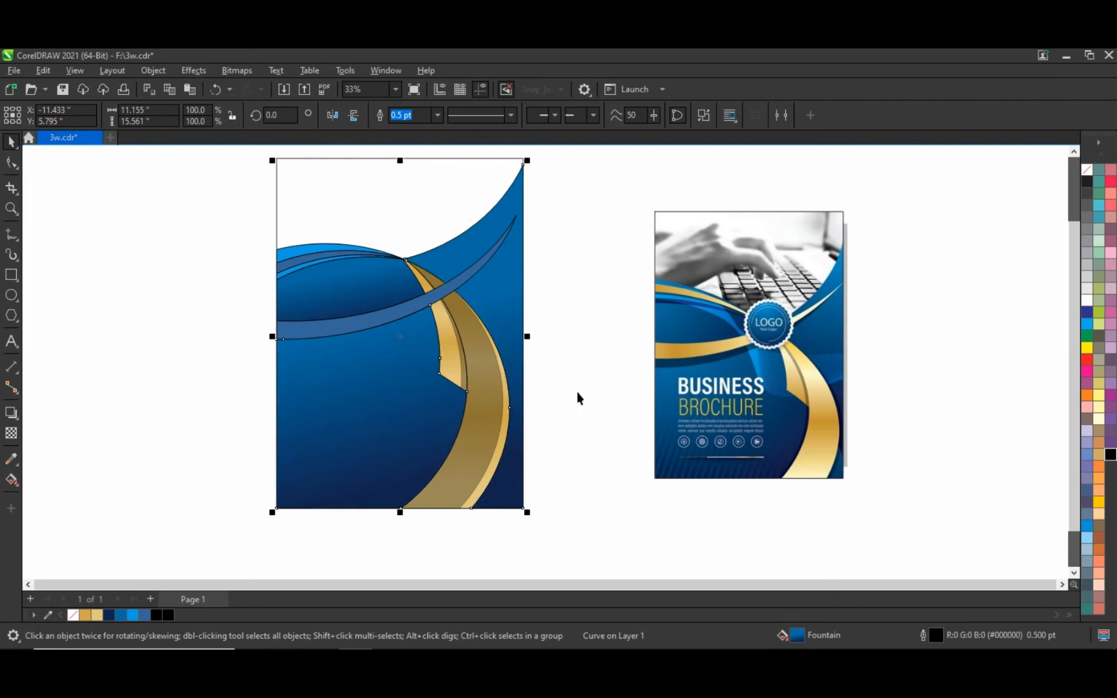
pyautogui.click(576, 392)
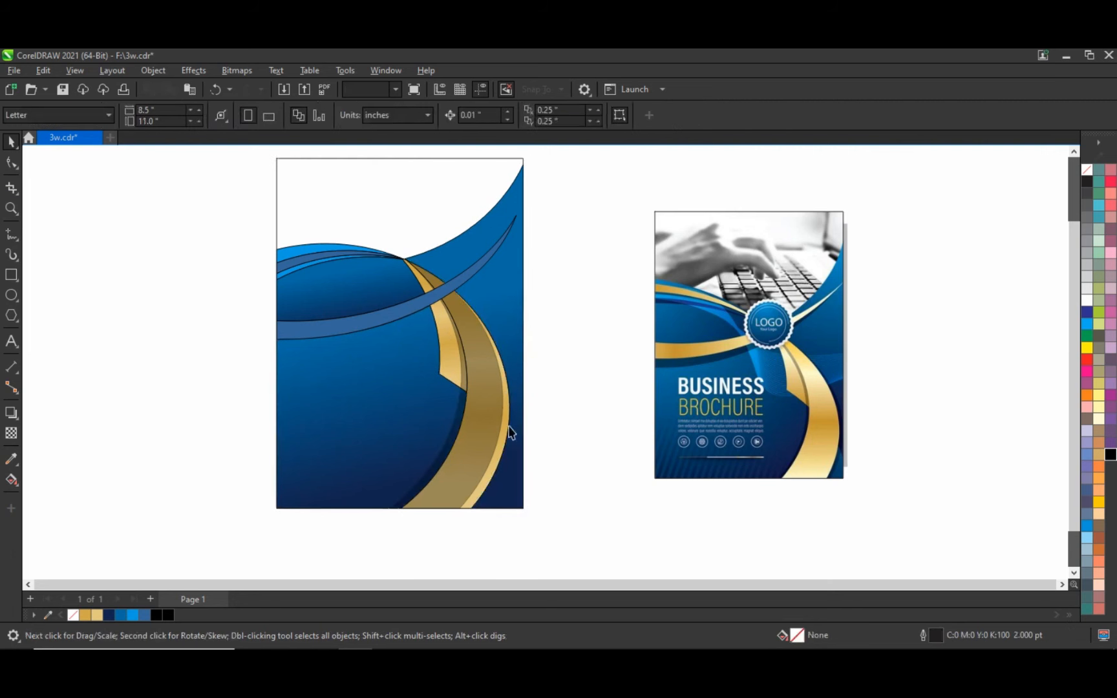
pyautogui.click(510, 429)
pyautogui.click(571, 399)
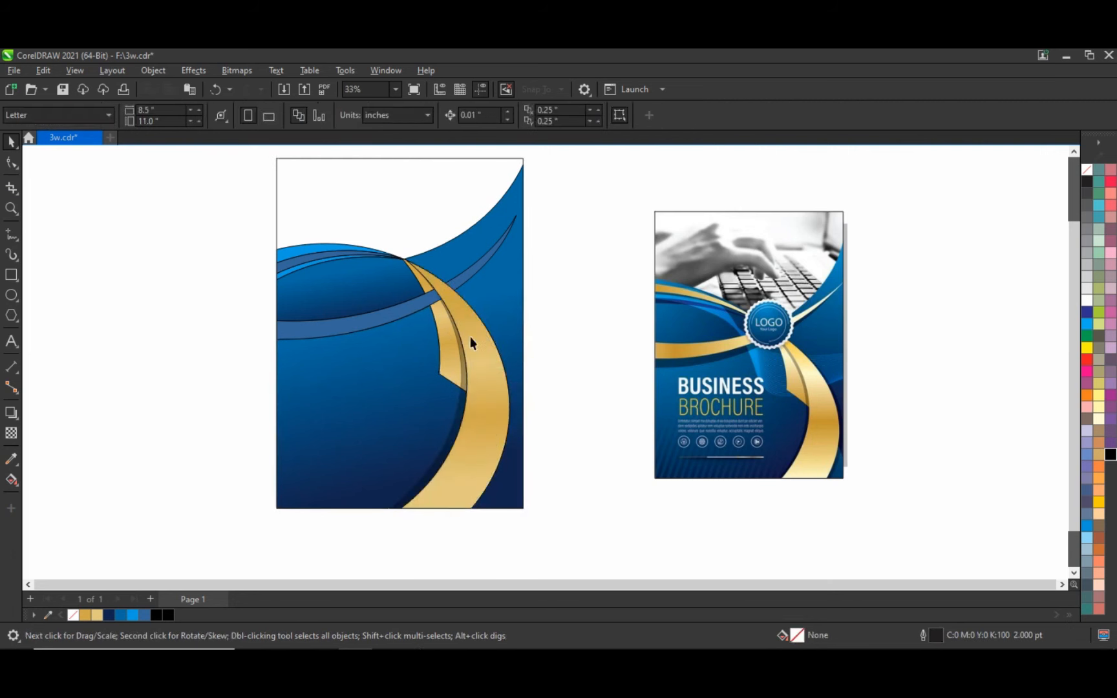
# Bring the crossing ribbon to the front and copy the gold vertical ribbon's fill onto it
pyautogui.click(417, 311)
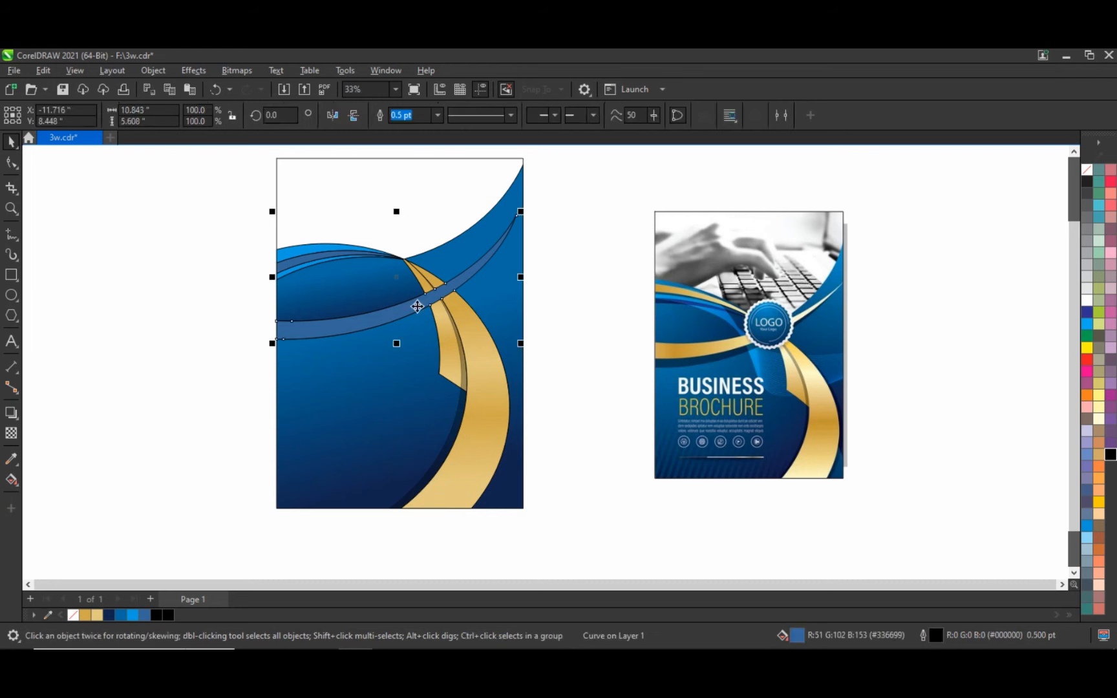
pyautogui.click(42, 70)
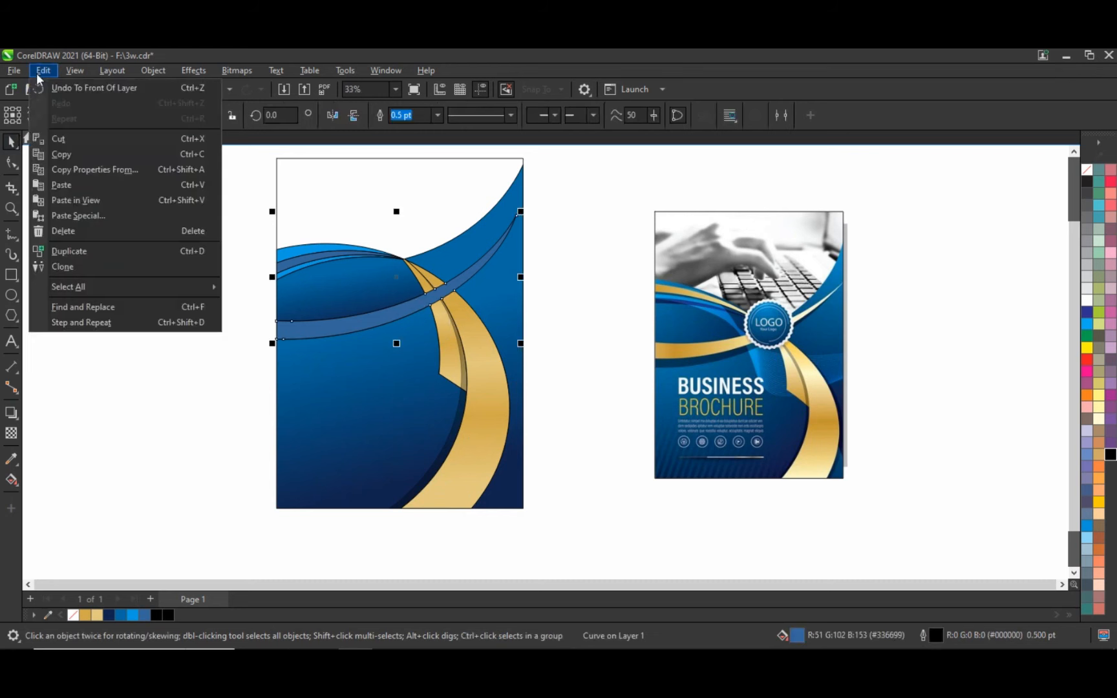
pyautogui.click(84, 169)
pyautogui.press('Return')
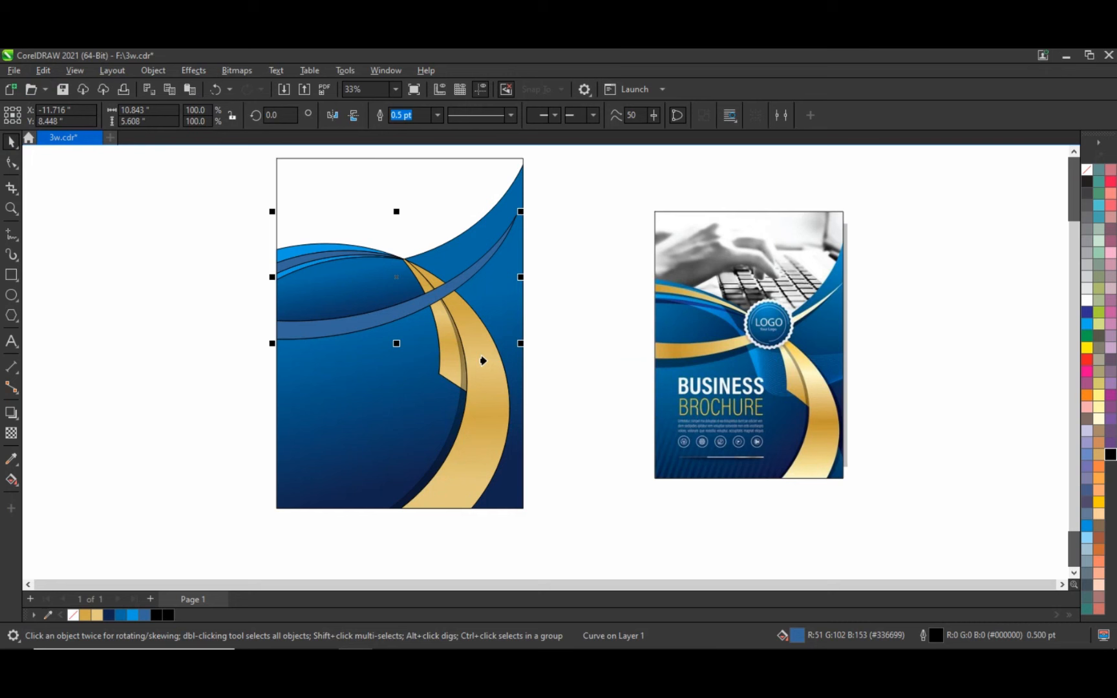
pyautogui.click(482, 361)
pyautogui.click(347, 322)
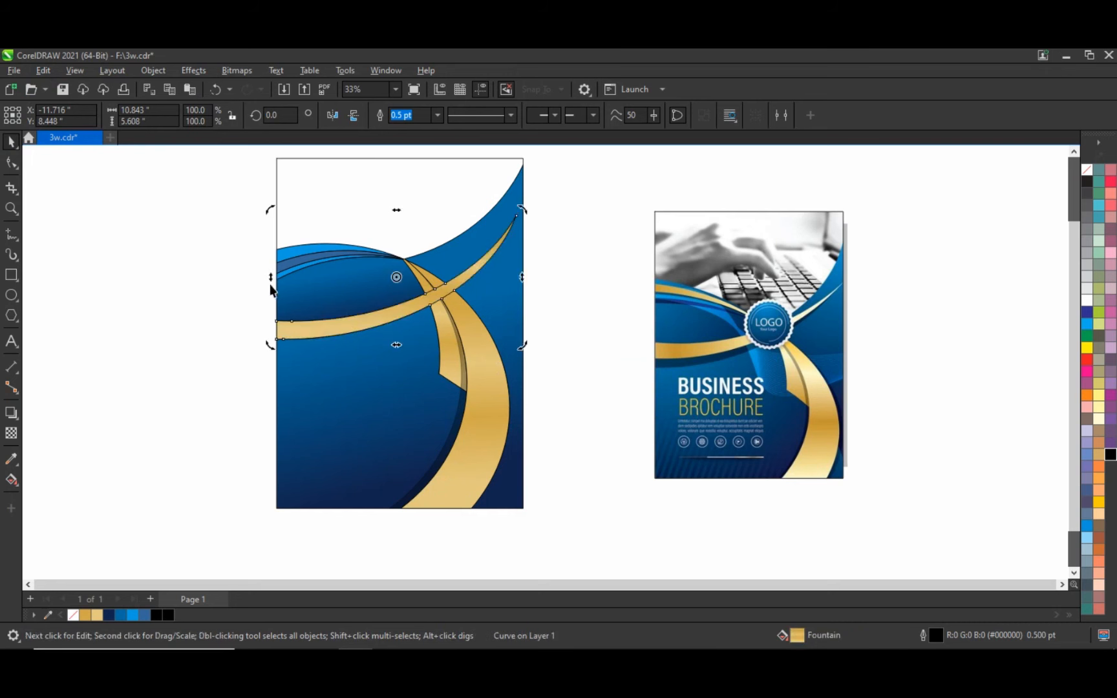
# Create a transparent black shadow behind the crossing ribbon from a copy skewed slightly down at its left end
pyautogui.click(271, 289)
pyautogui.moveTo(271, 289); pyautogui.dragTo(273, 292)
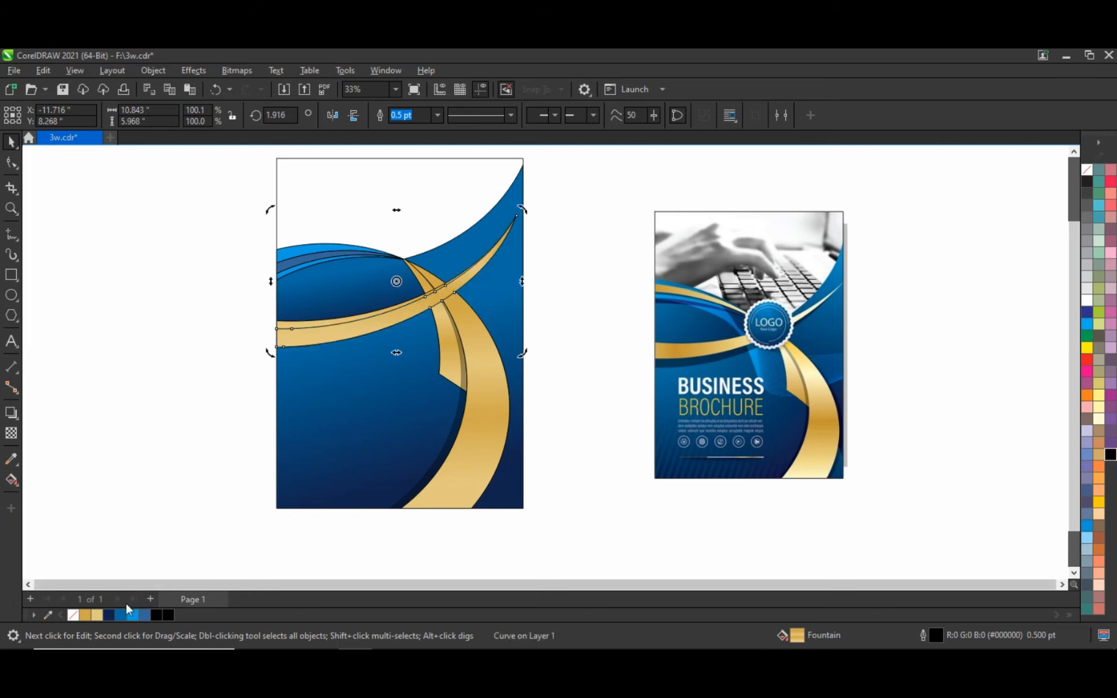
pyautogui.click(168, 614)
pyautogui.click(11, 433)
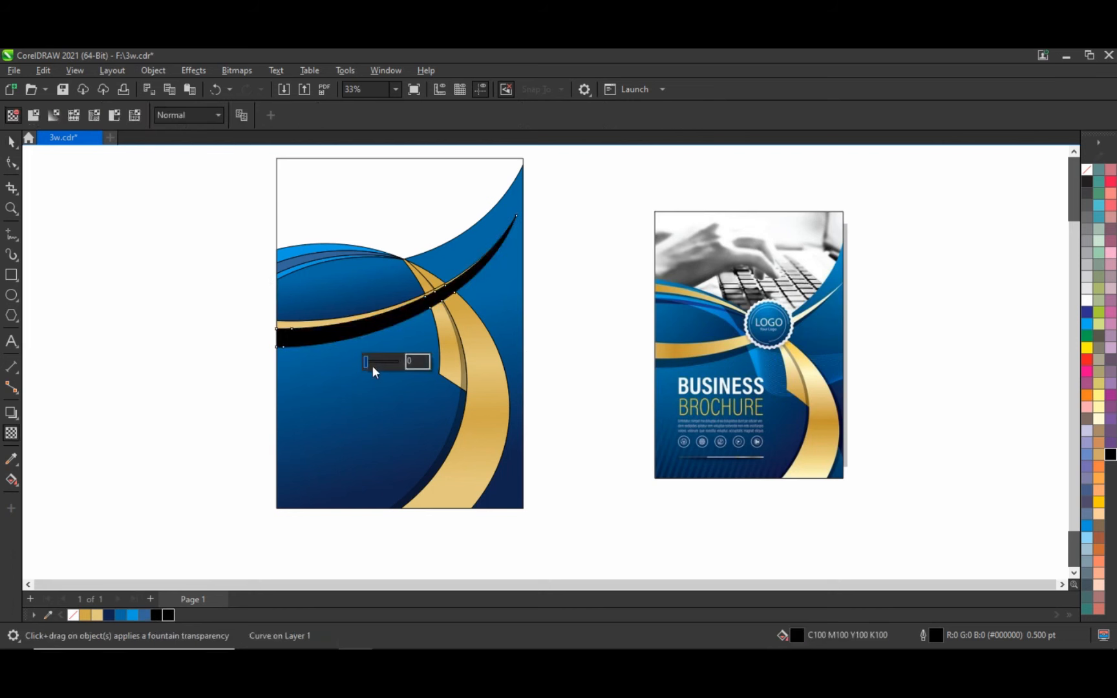
pyautogui.moveTo(373, 366); pyautogui.dragTo(387, 359)
pyautogui.click(11, 141)
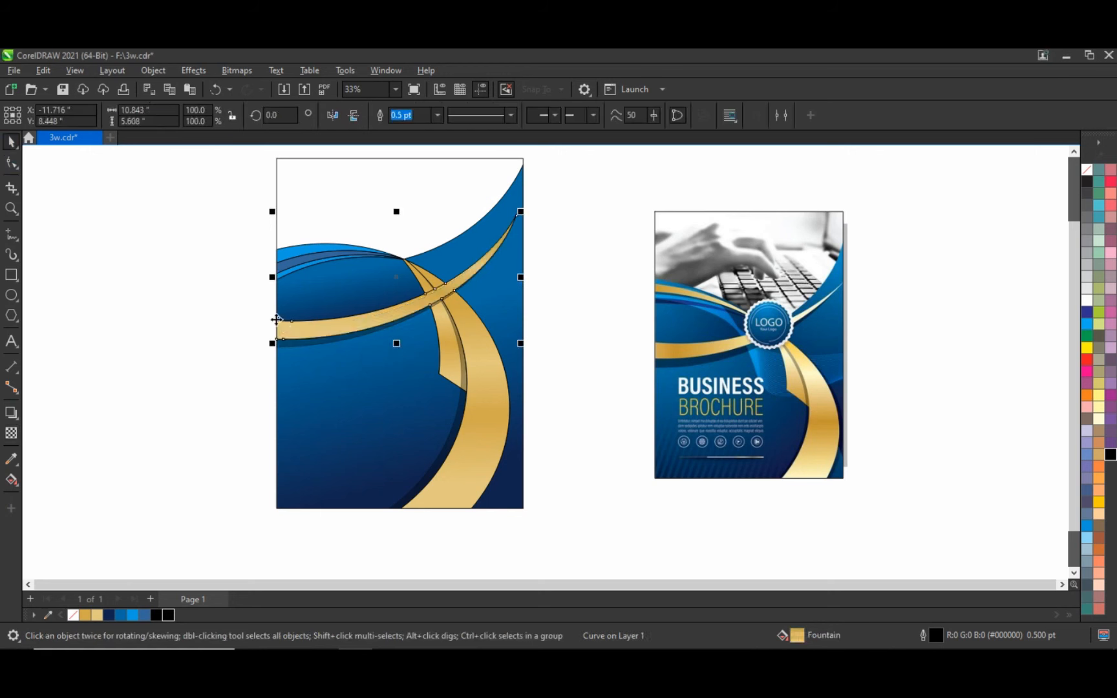
pyautogui.click(200, 195)
# Copy the crossing ribbon's gold fountain fill onto the thin steel-blue ribbon at the cover's upper left
pyautogui.click(333, 259)
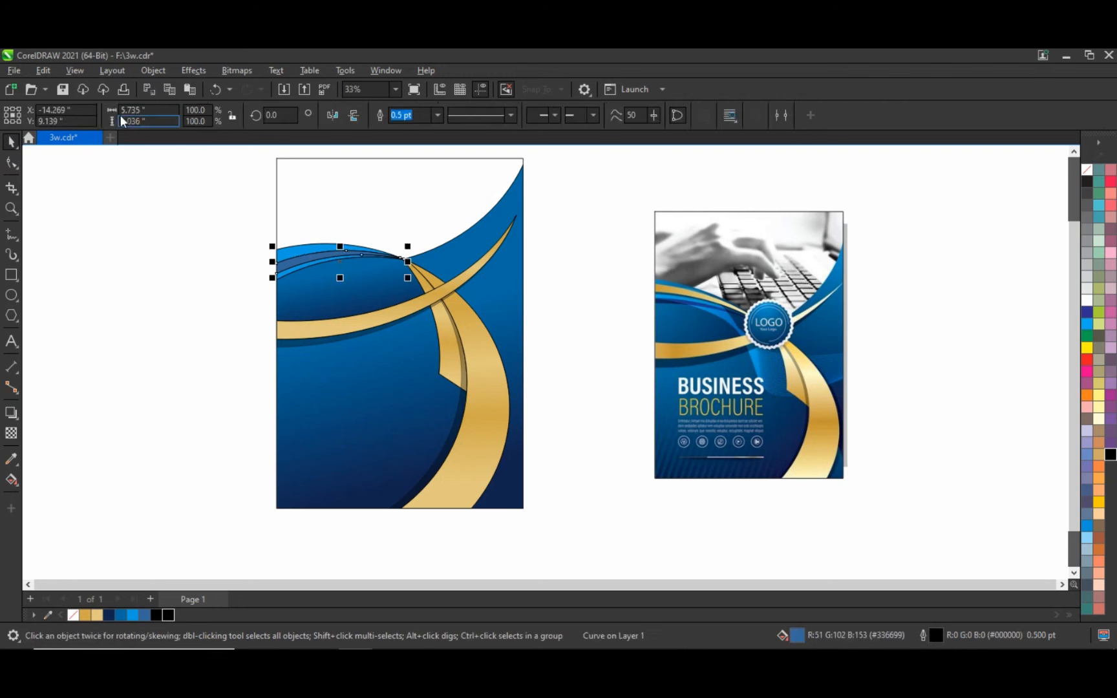
pyautogui.click(44, 69)
pyautogui.click(82, 173)
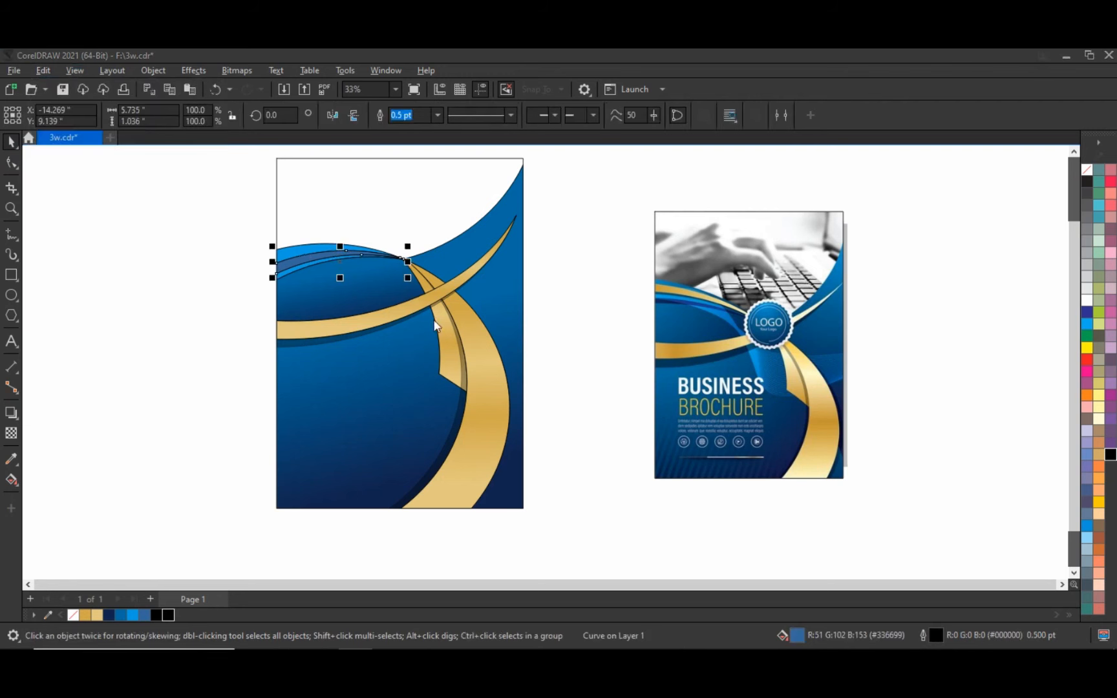
pyautogui.press('Return')
pyautogui.click(418, 306)
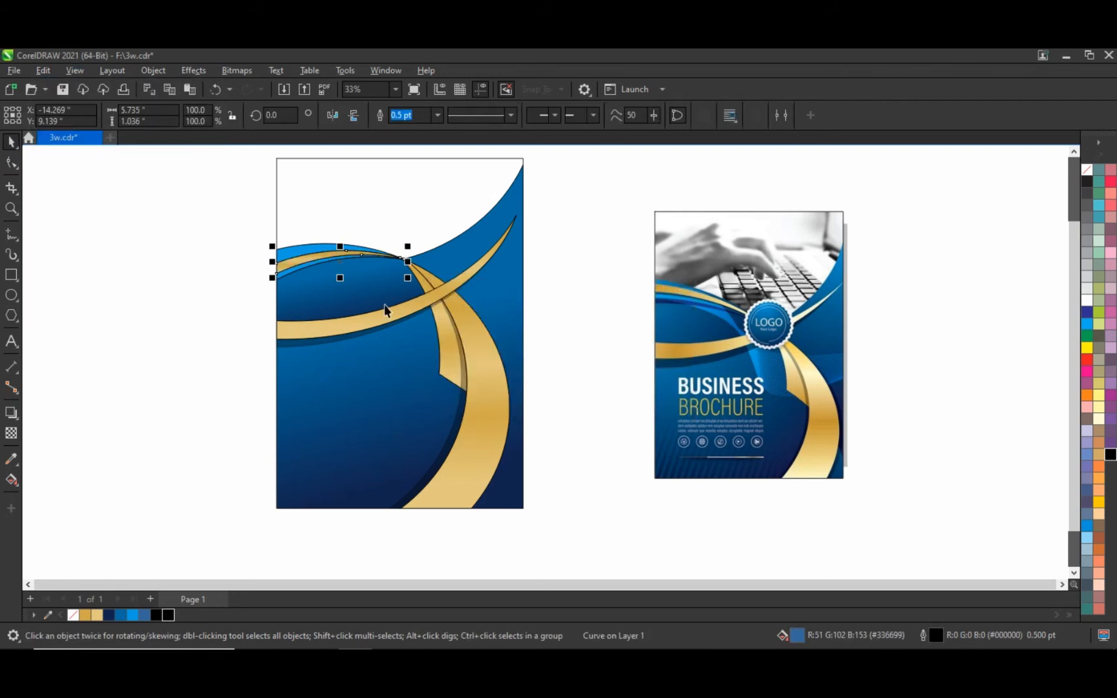
pyautogui.click(165, 252)
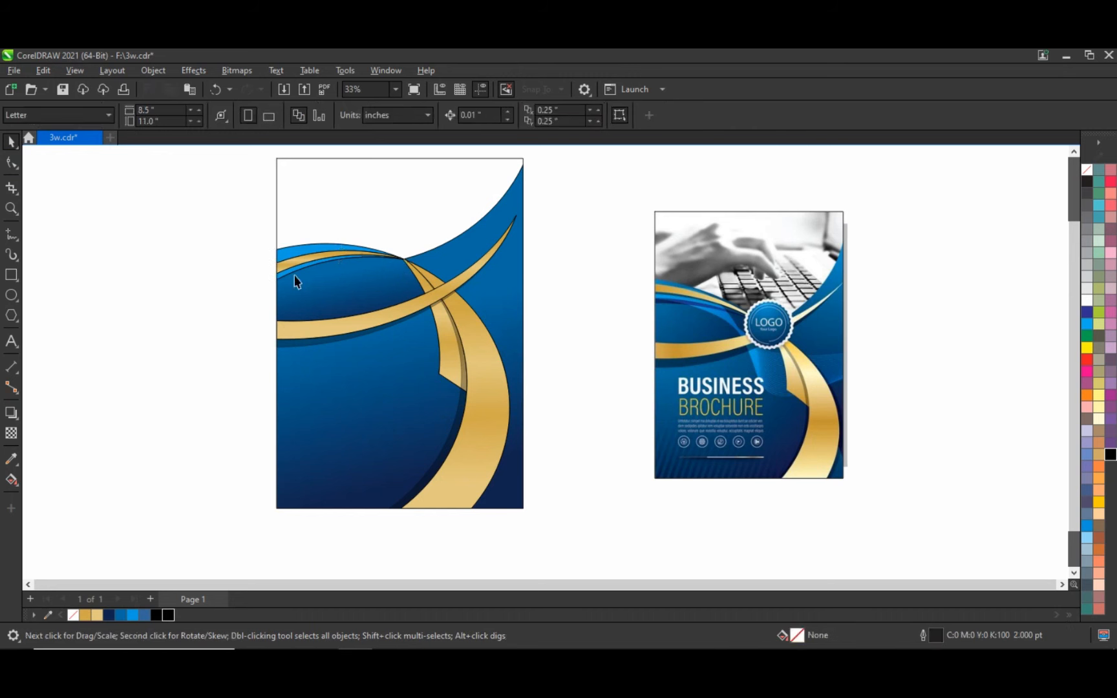
pyautogui.moveTo(209, 178); pyautogui.dragTo(549, 518)
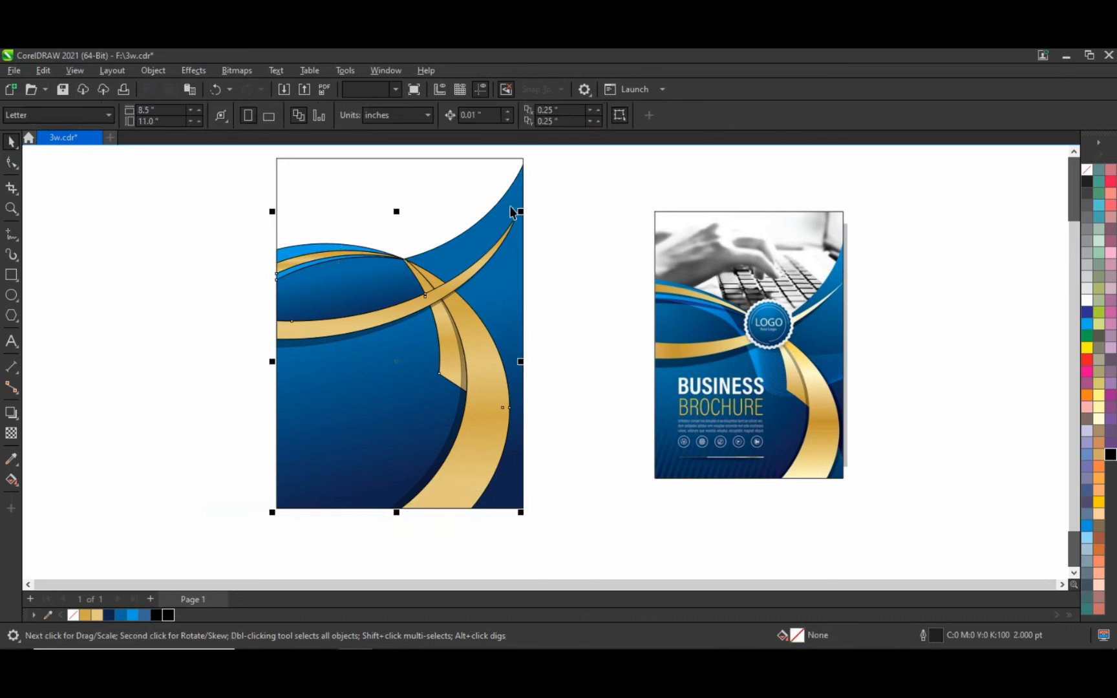
pyautogui.rightClick(1087, 180)
pyautogui.click(1065, 188)
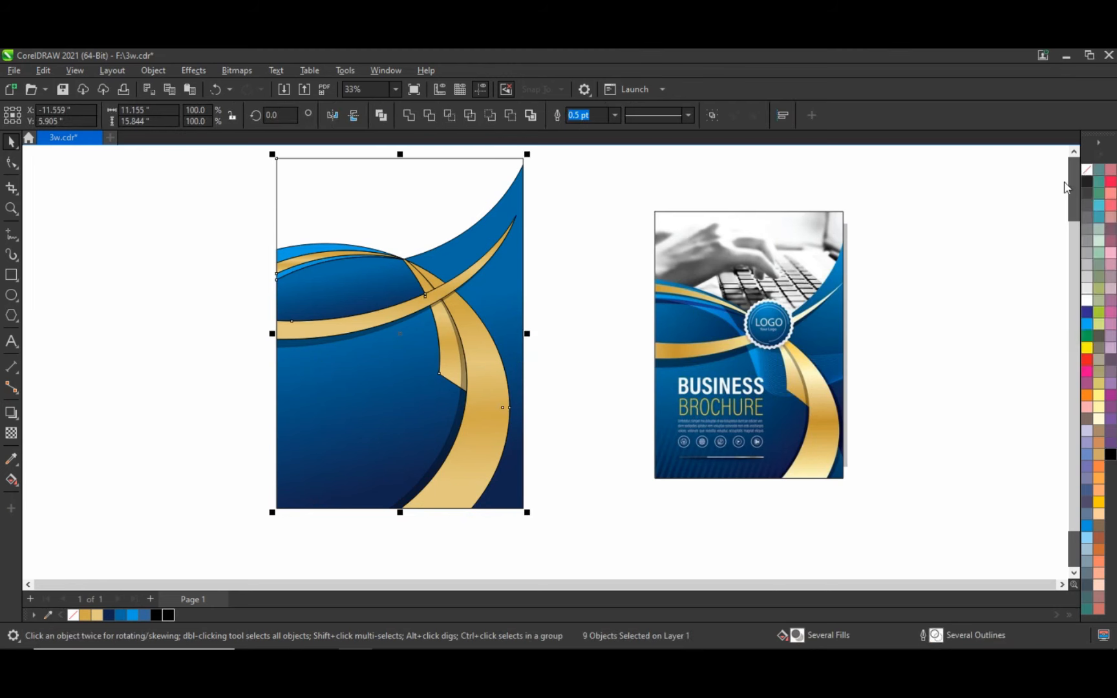
pyautogui.click(566, 197)
# Remove the outlines from all the ribbon and background shapes on the cover
pyautogui.moveTo(541, 155); pyautogui.dragTo(258, 489)
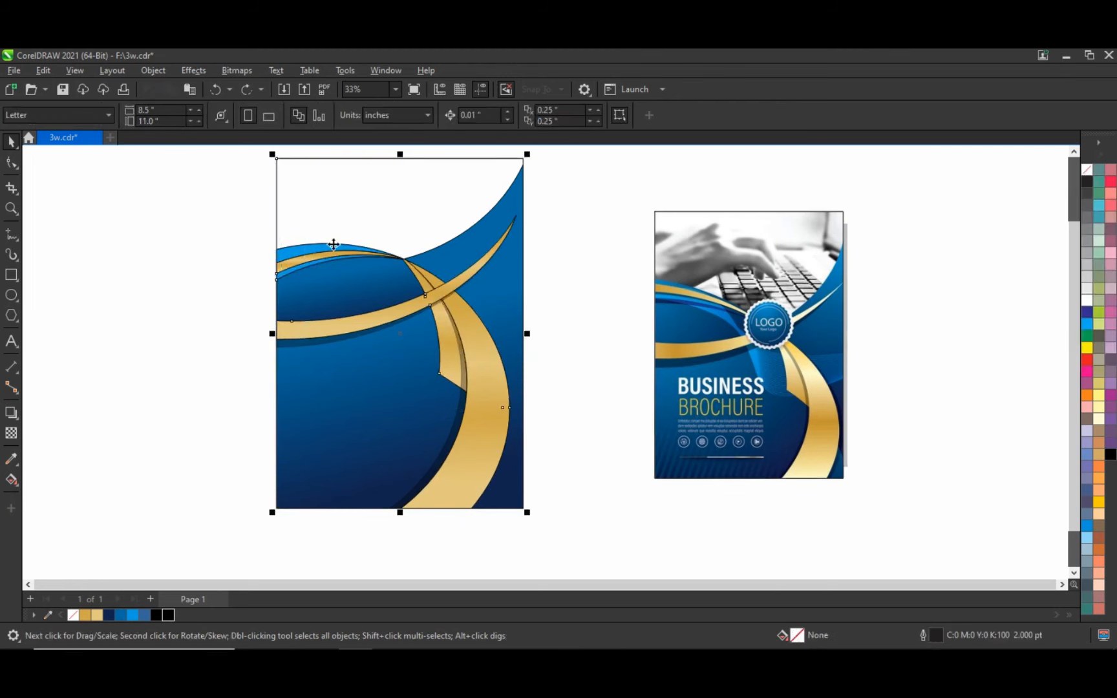
pyautogui.rightClick(1088, 172)
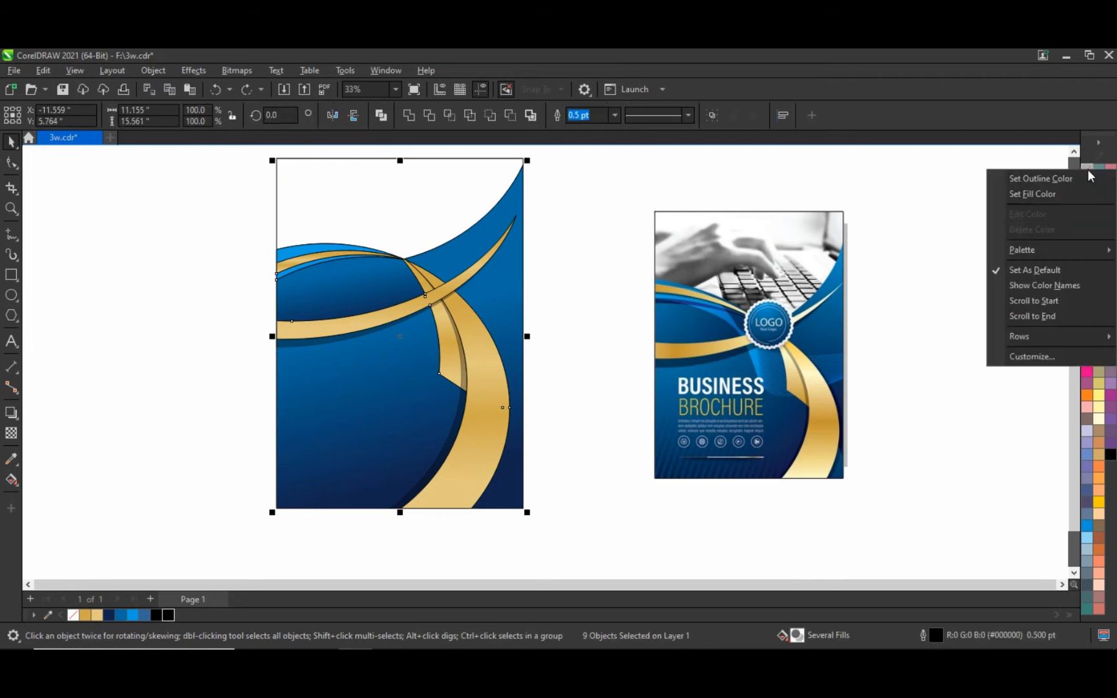
pyautogui.click(1088, 178)
pyautogui.click(572, 197)
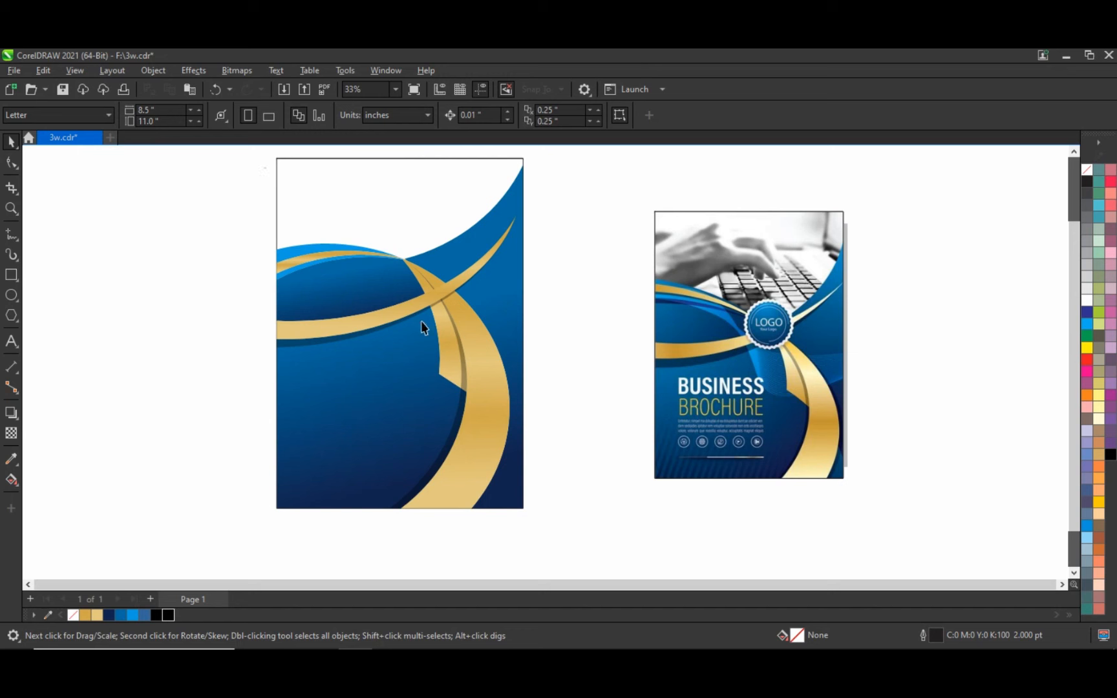
# Move the ribbon artwork down about 1.87 inches and PowerClip it inside the cover rectangle
pyautogui.moveTo(421, 320); pyautogui.dragTo(239, 159)
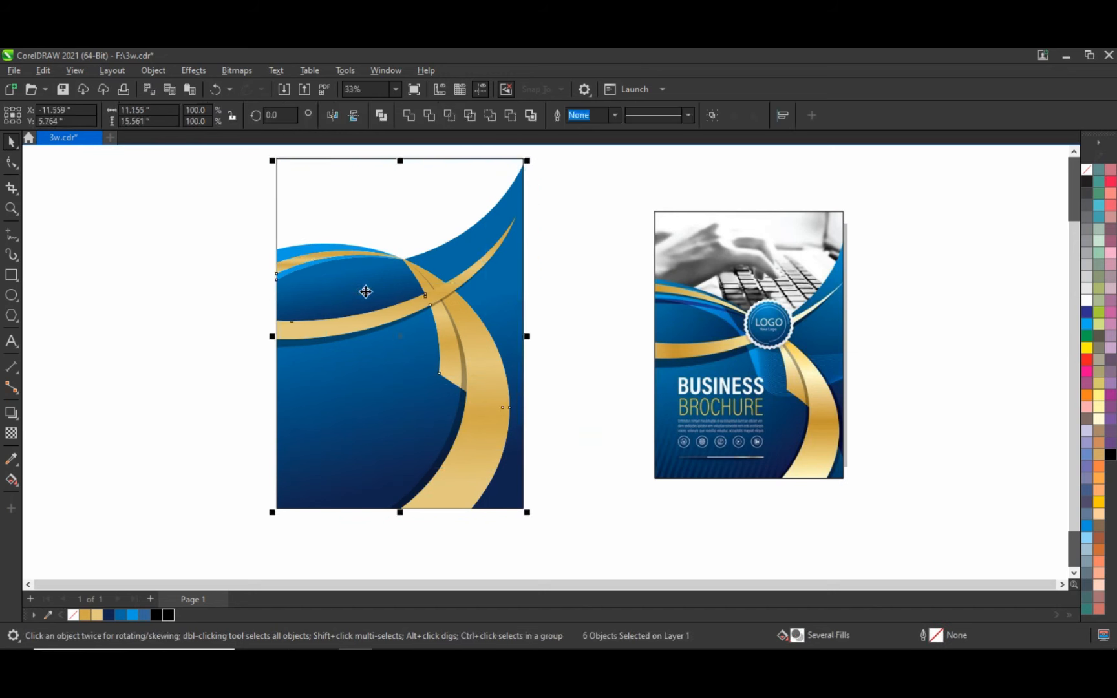
pyautogui.moveTo(419, 299); pyautogui.dragTo(422, 338)
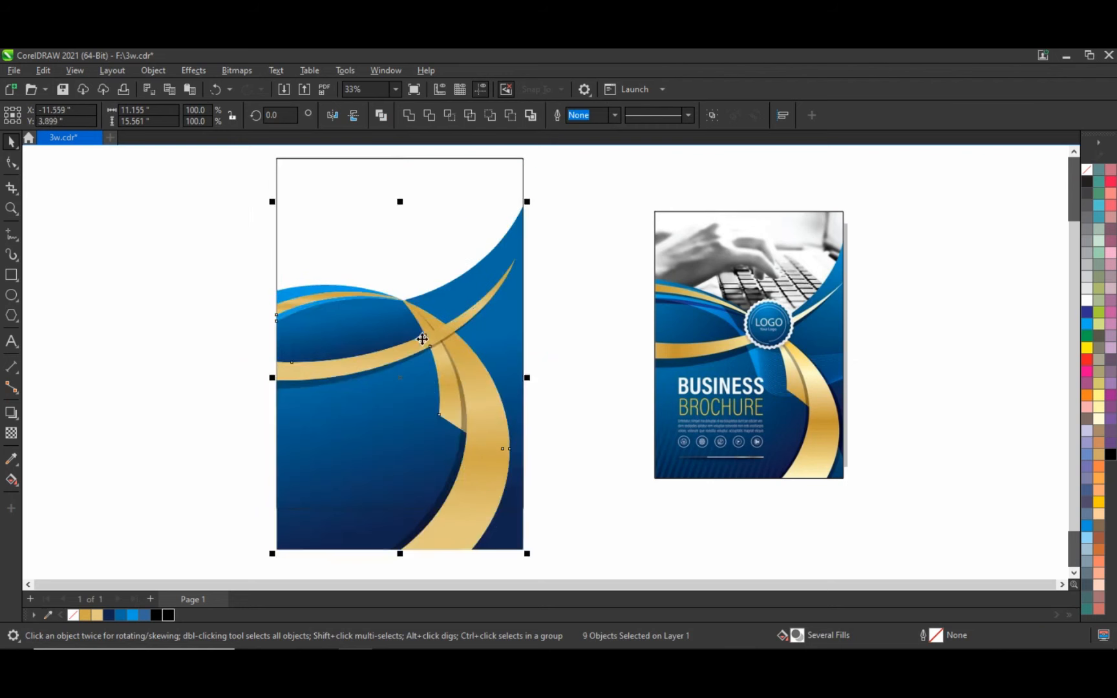
pyautogui.rightClick(422, 339)
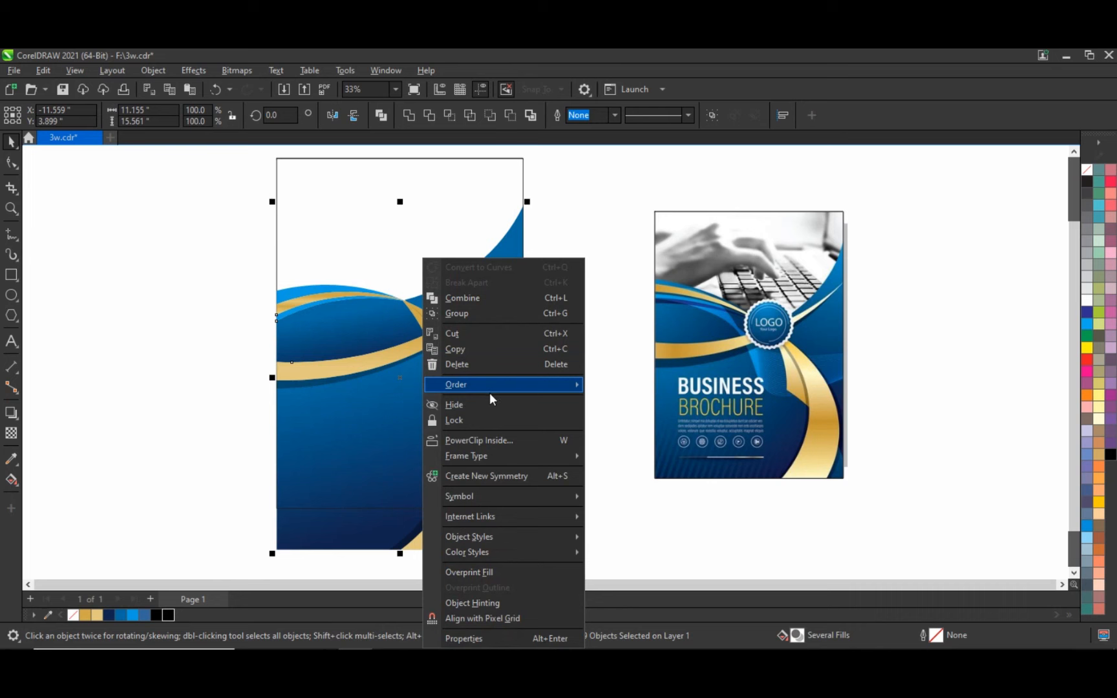
pyautogui.click(491, 438)
pyautogui.click(483, 278)
pyautogui.click(52, 317)
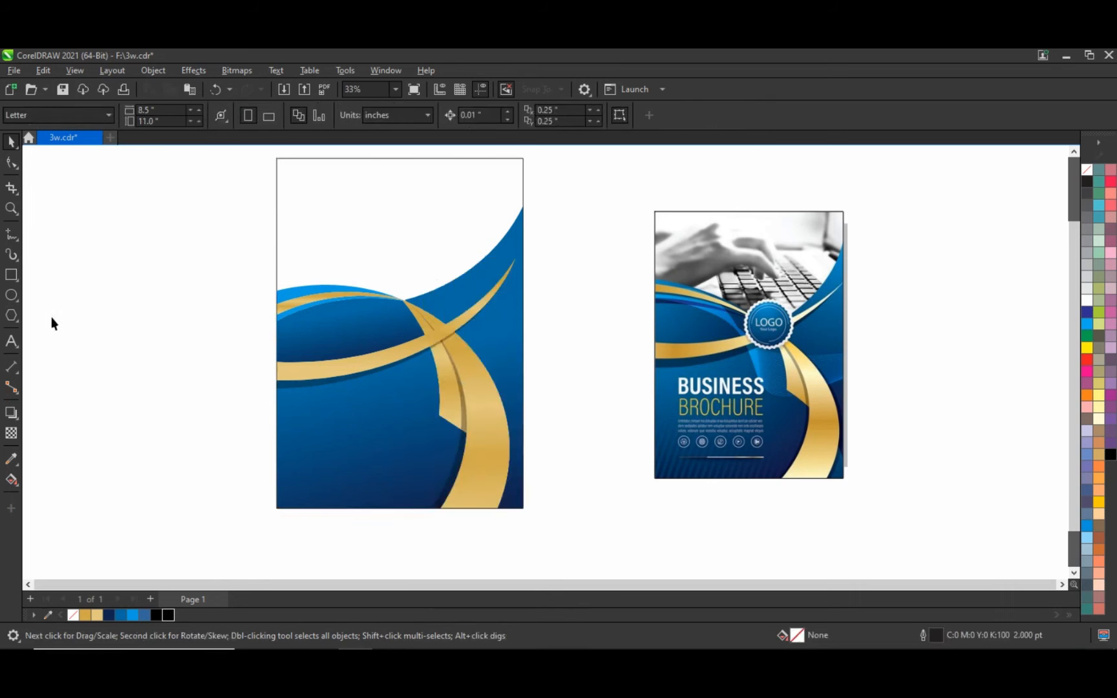
# Draw a 20-sided polygon about 5.26 inches wide beside the cover and pull its nodes inward into a zigzag star
pyautogui.click(16, 319)
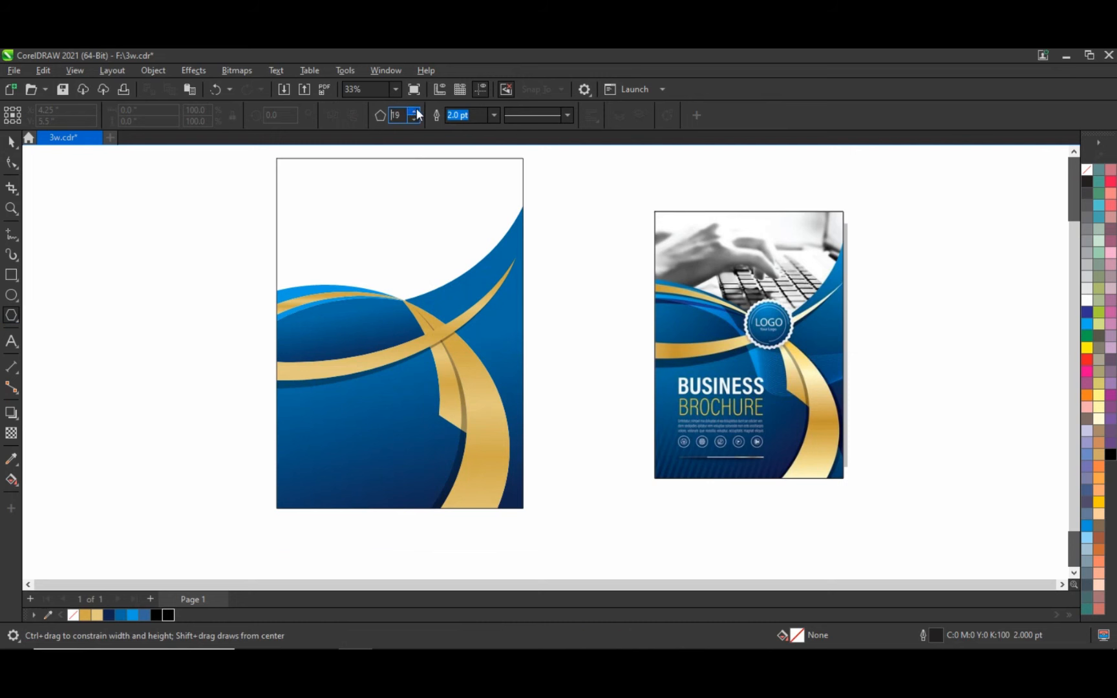
pyautogui.moveTo(181, 276); pyautogui.dragTo(235, 310)
pyautogui.hotkey('shift', 'F2')
pyautogui.click(11, 163)
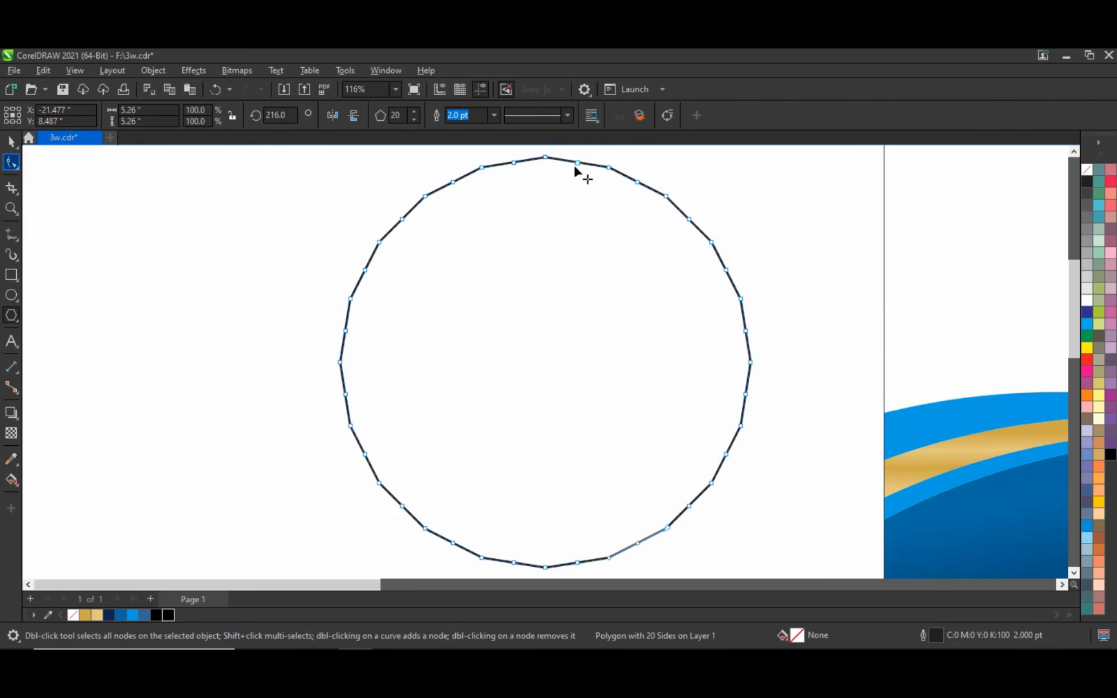
pyautogui.moveTo(547, 159); pyautogui.dragTo(546, 192)
pyautogui.press('space')
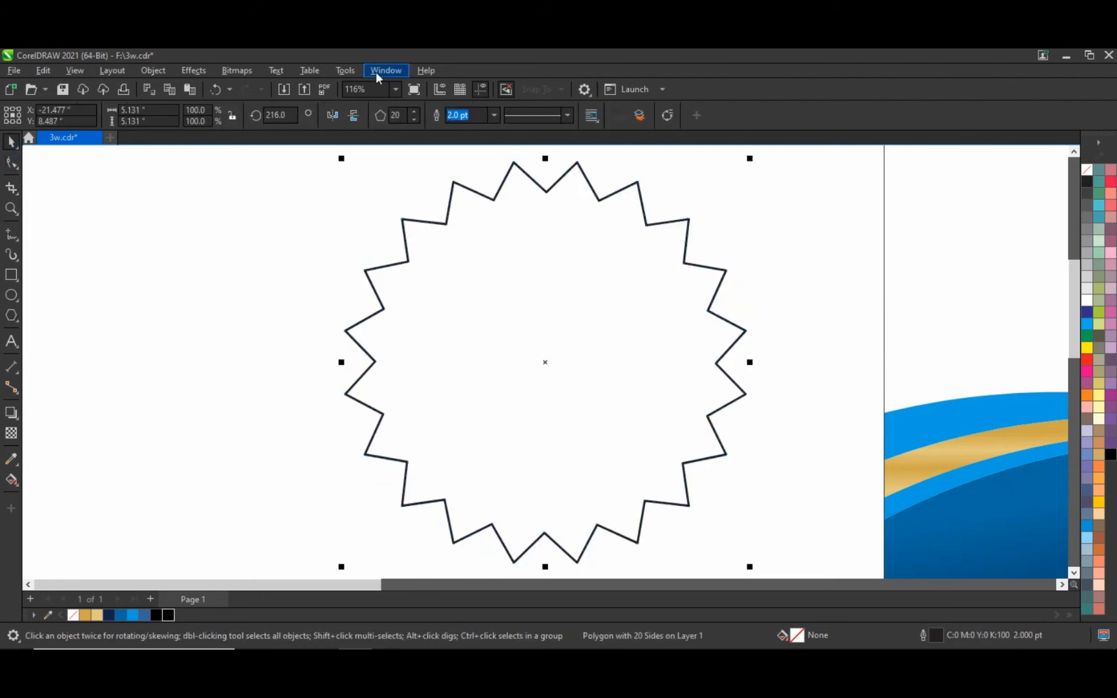
# Round all the star's corners with a fillet radius of 0.2 inch
pyautogui.click(376, 72)
pyautogui.moveTo(484, 259)
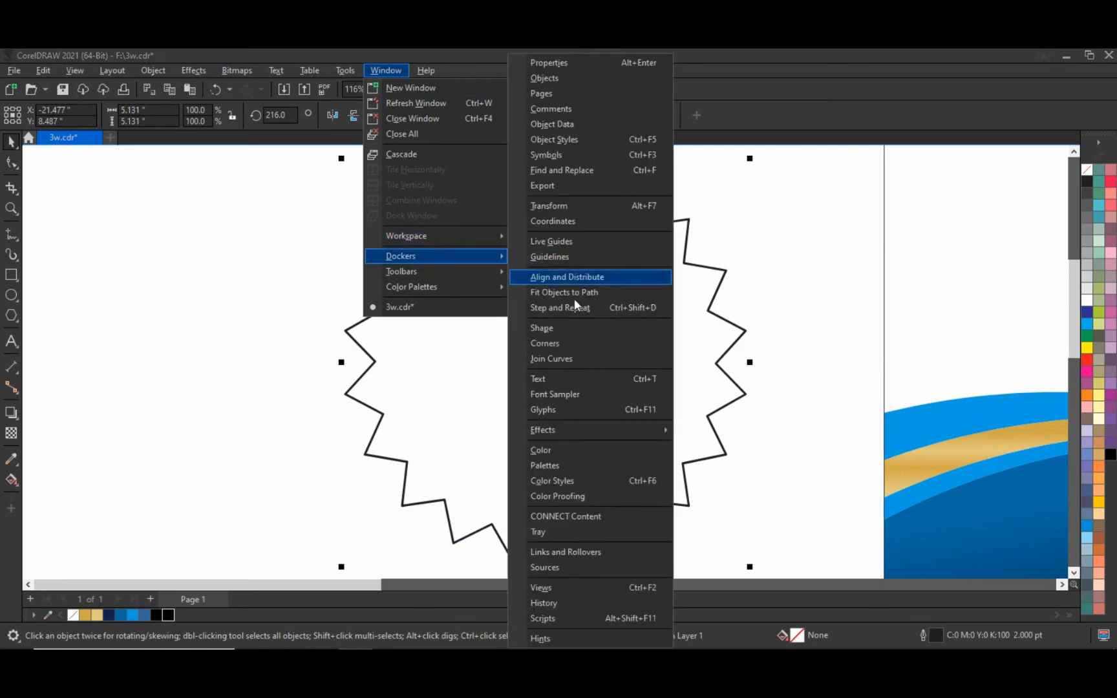
pyautogui.click(566, 343)
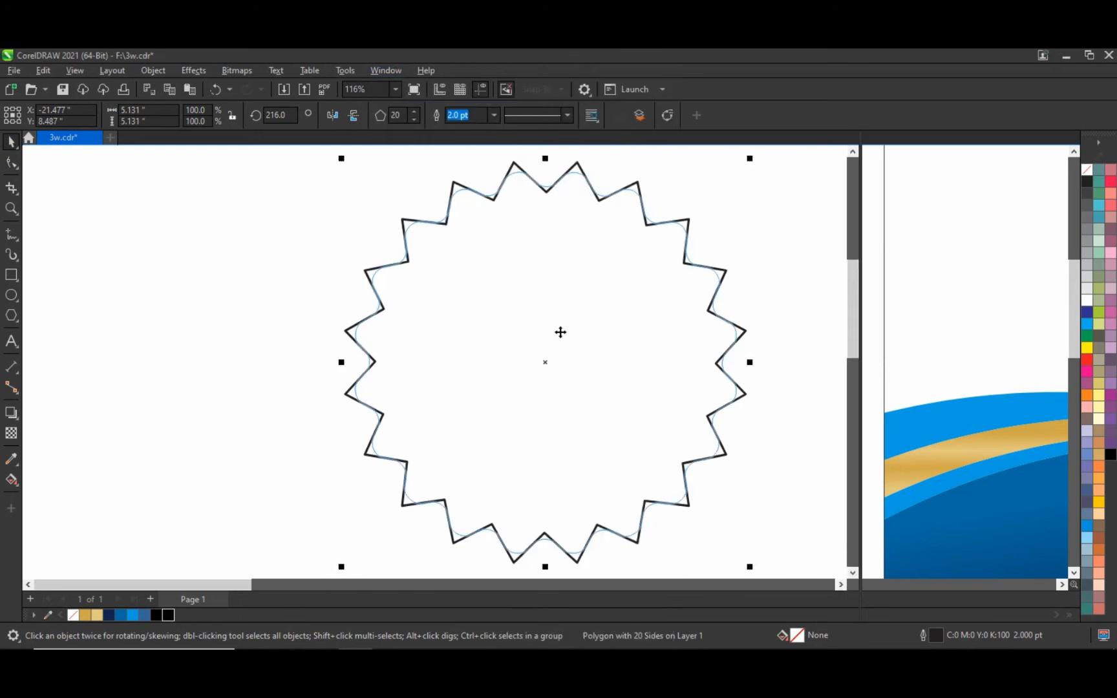
pyautogui.click(1035, 302)
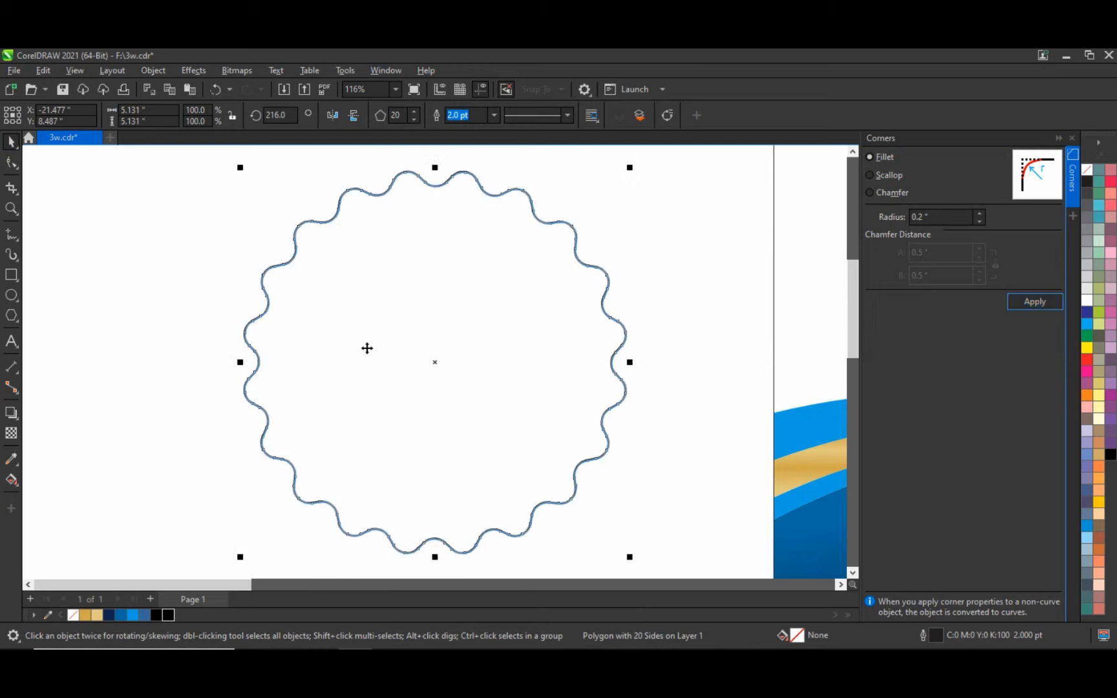
pyautogui.click(1072, 138)
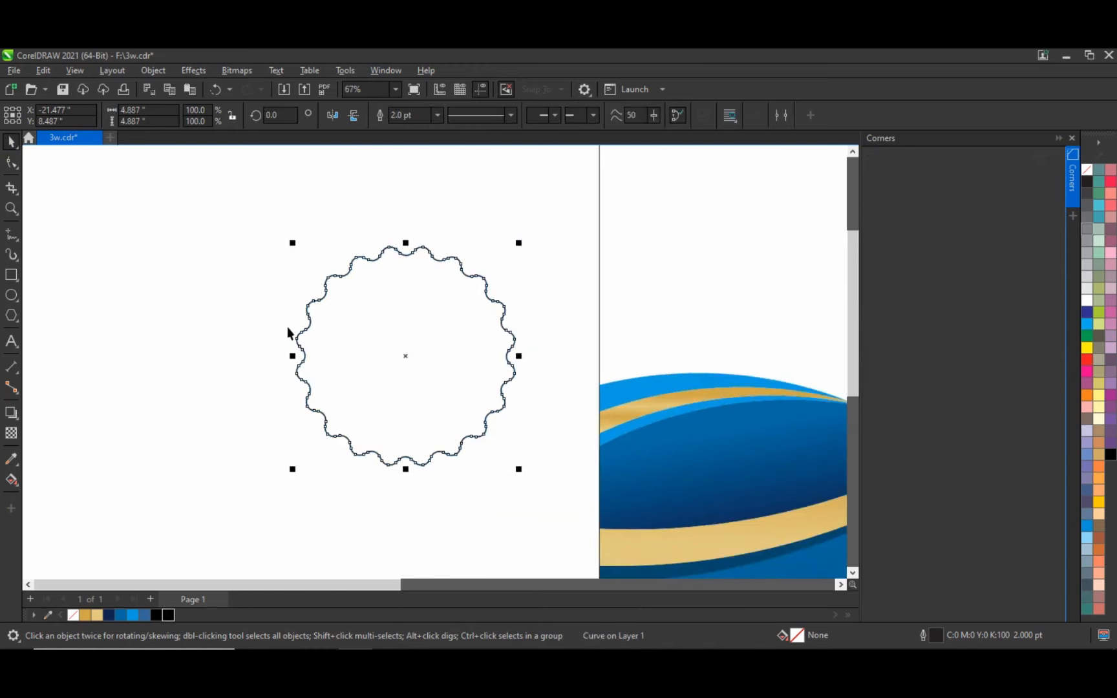
# Place the scalloped badge over the cover's ribbon crossing and scale it down to about 4.09 inches wide
pyautogui.scroll(-3, 287, 326)
pyautogui.moveTo(392, 349); pyautogui.dragTo(628, 378)
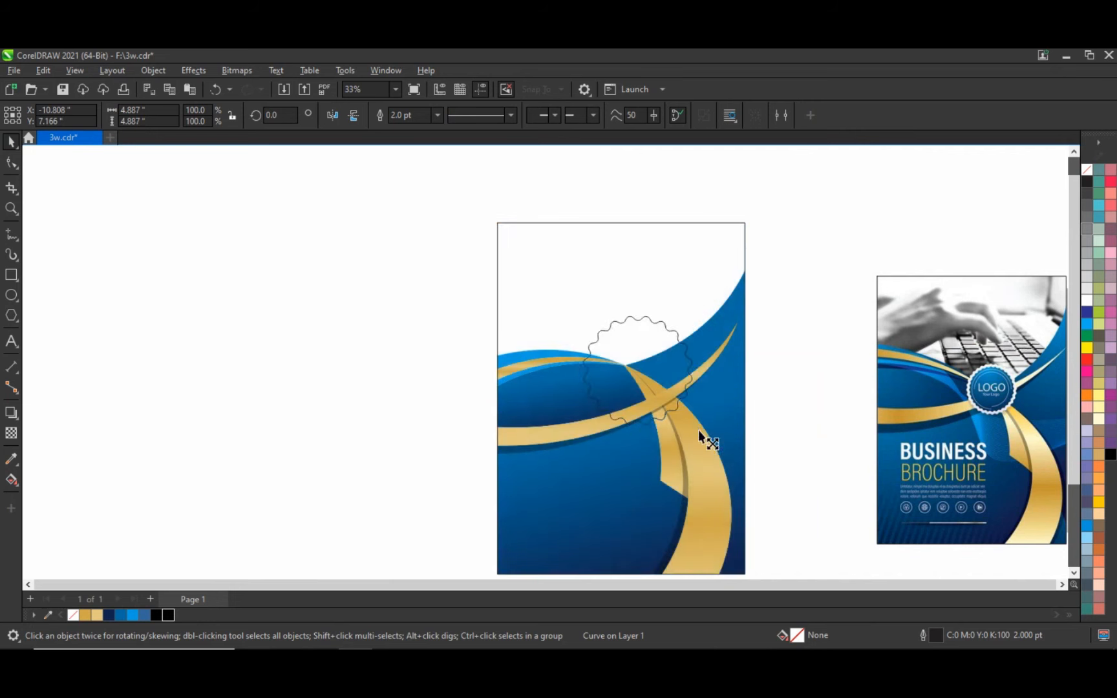
pyautogui.moveTo(699, 431); pyautogui.dragTo(688, 420)
pyautogui.moveTo(638, 371); pyautogui.dragTo(632, 376)
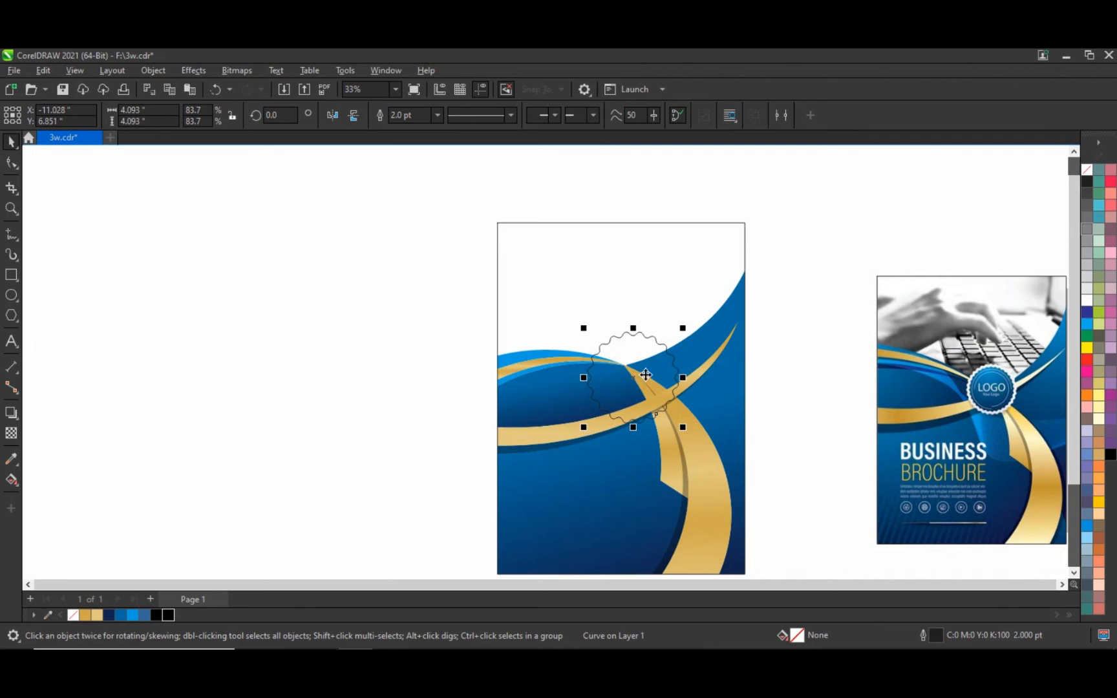
# Add a one-step outside contour with an offset of about 0.219 inch to the badge and break it apart
pyautogui.click(19, 420)
pyautogui.click(46, 427)
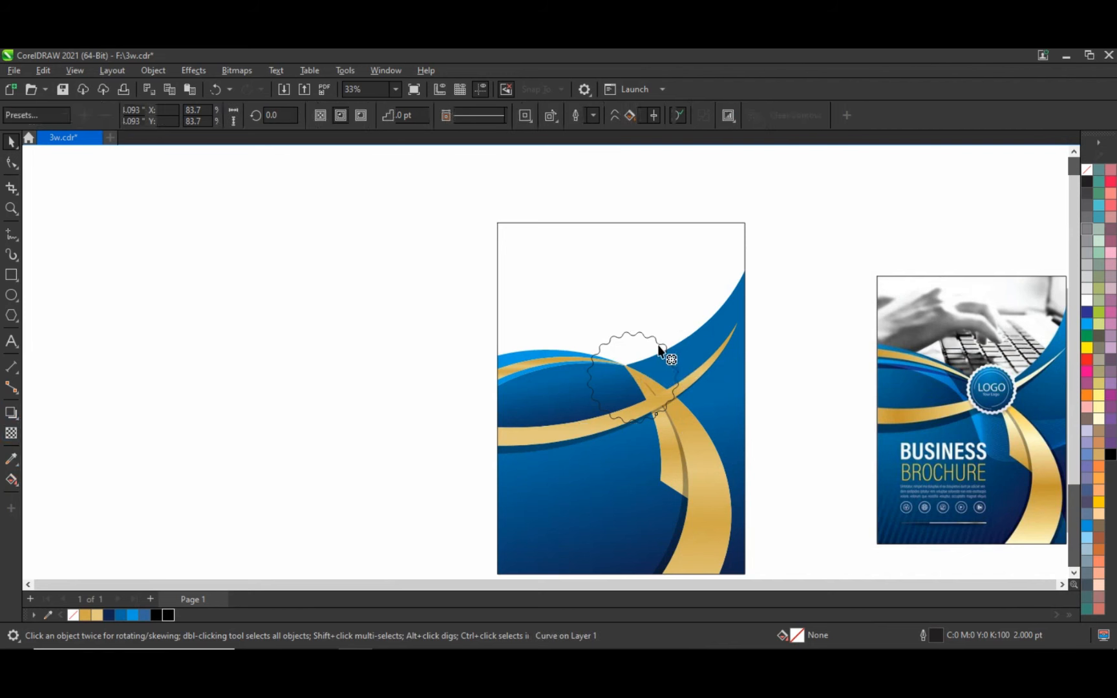
pyautogui.moveTo(658, 350); pyautogui.dragTo(682, 332)
pyautogui.click(12, 142)
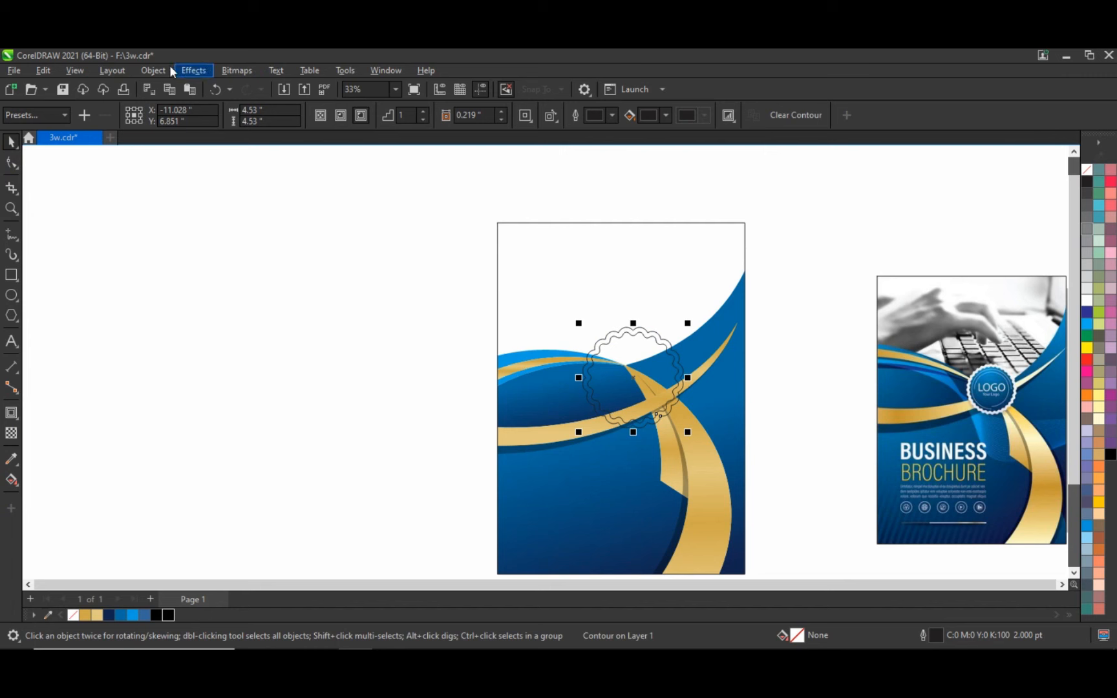
pyautogui.click(154, 70)
pyautogui.click(177, 393)
pyautogui.click(187, 394)
# Give the inner badge a vertical fountain fill from dark navy at its lower part to blue at its upper part
pyautogui.click(616, 392)
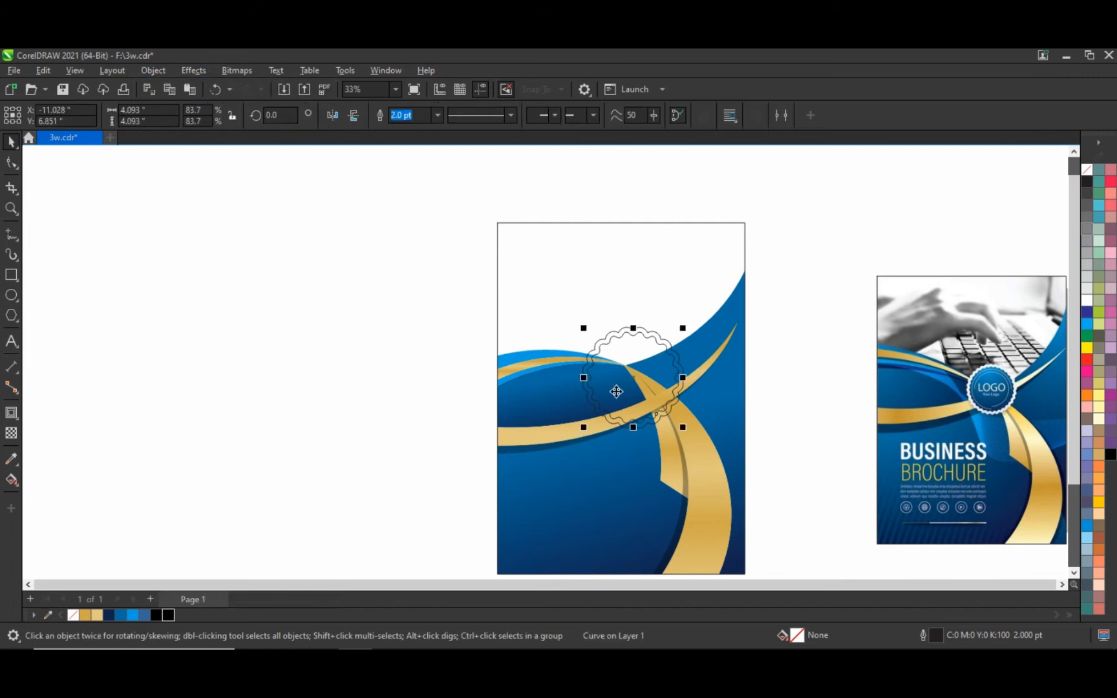
pyautogui.click(108, 615)
pyautogui.press('g')
pyautogui.moveTo(630, 407); pyautogui.dragTo(634, 364)
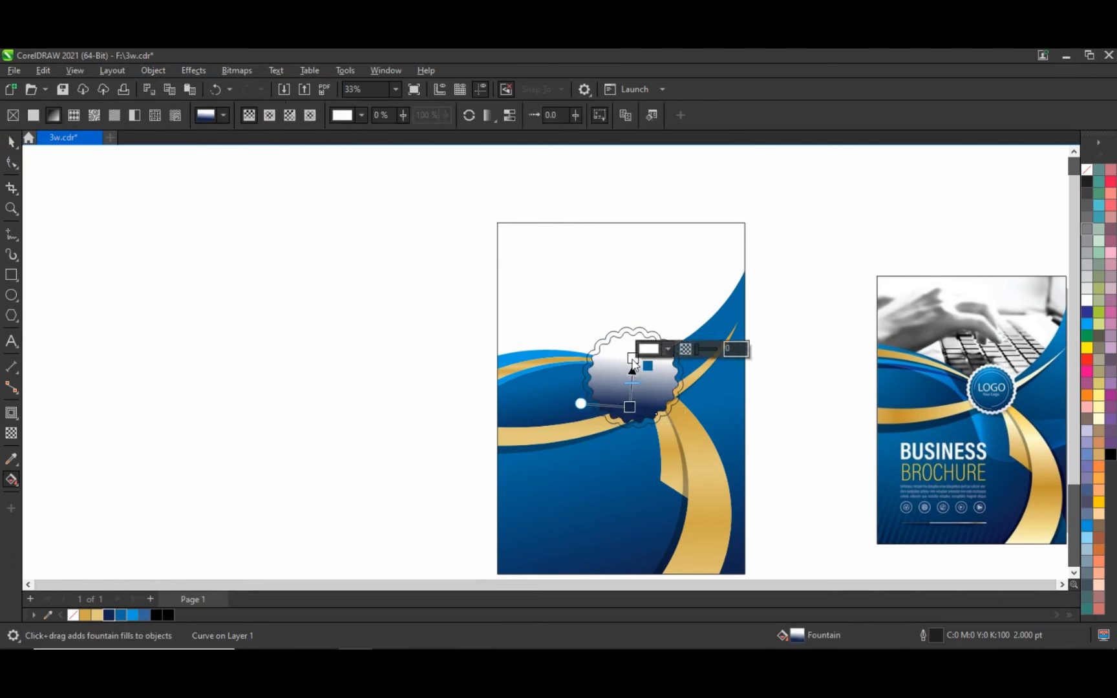
pyautogui.click(120, 615)
pyautogui.click(11, 141)
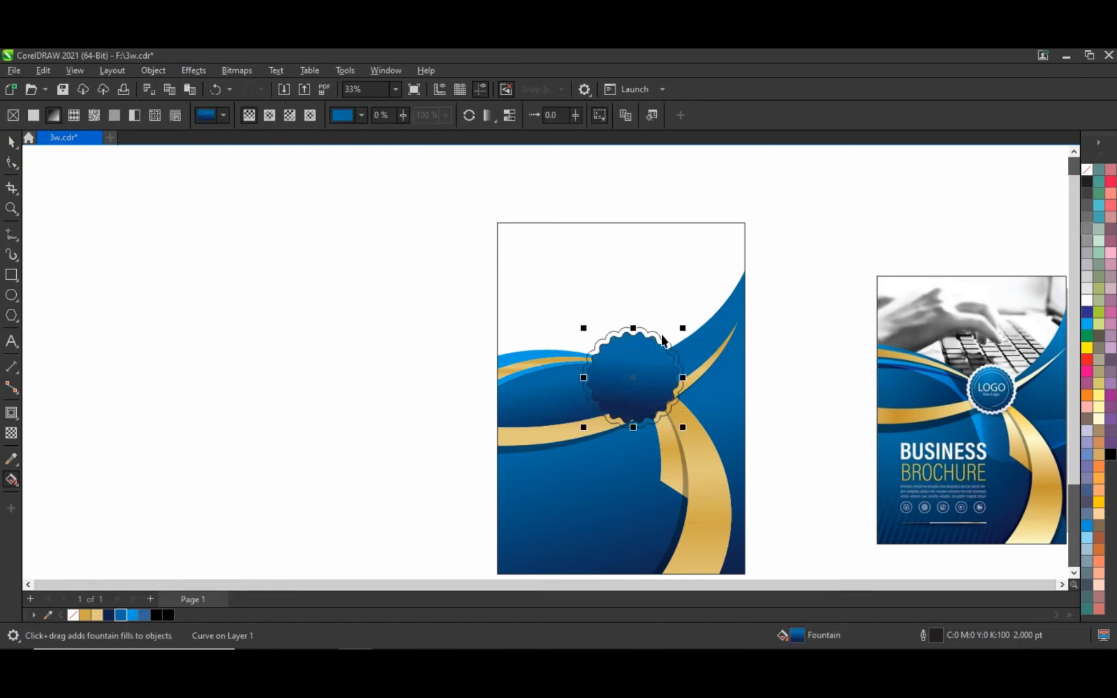
# Fill the outer badge shape with white and remove the outlines from both badge shapes
pyautogui.press('space')
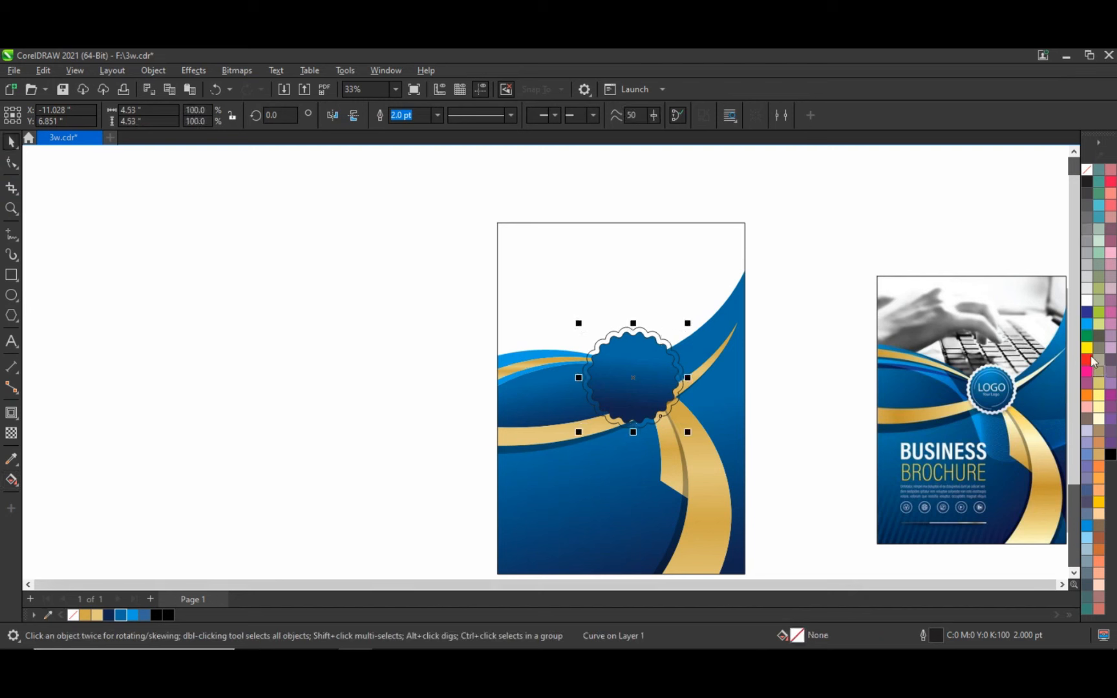
pyautogui.click(1087, 301)
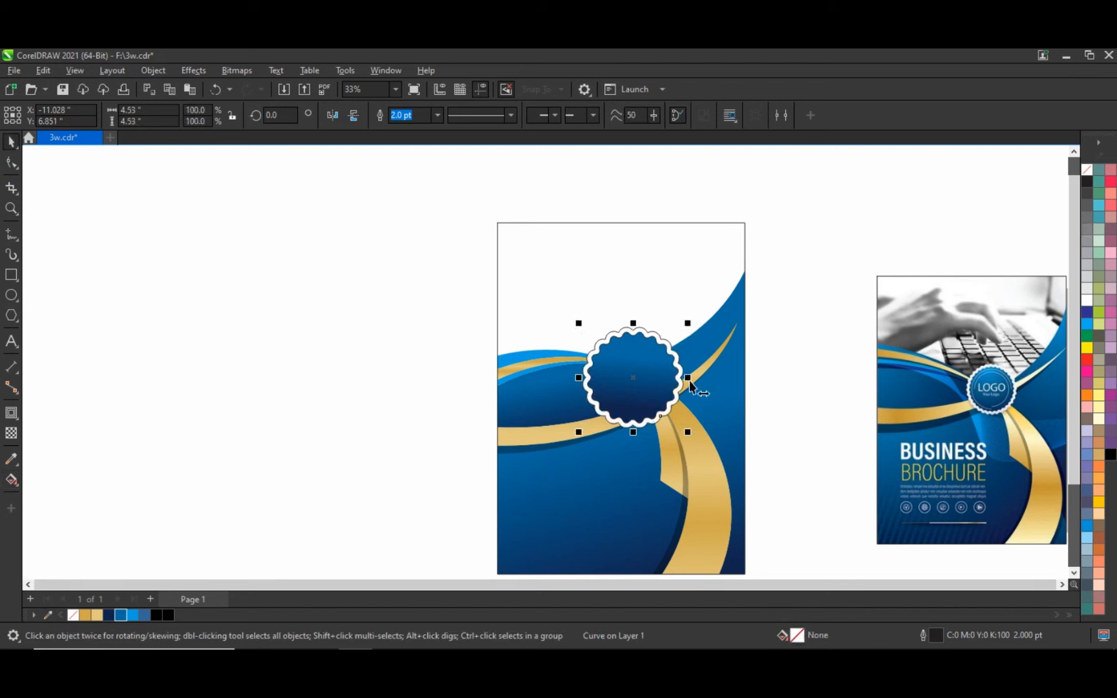
pyautogui.rightClick(1086, 170)
pyautogui.click(595, 381)
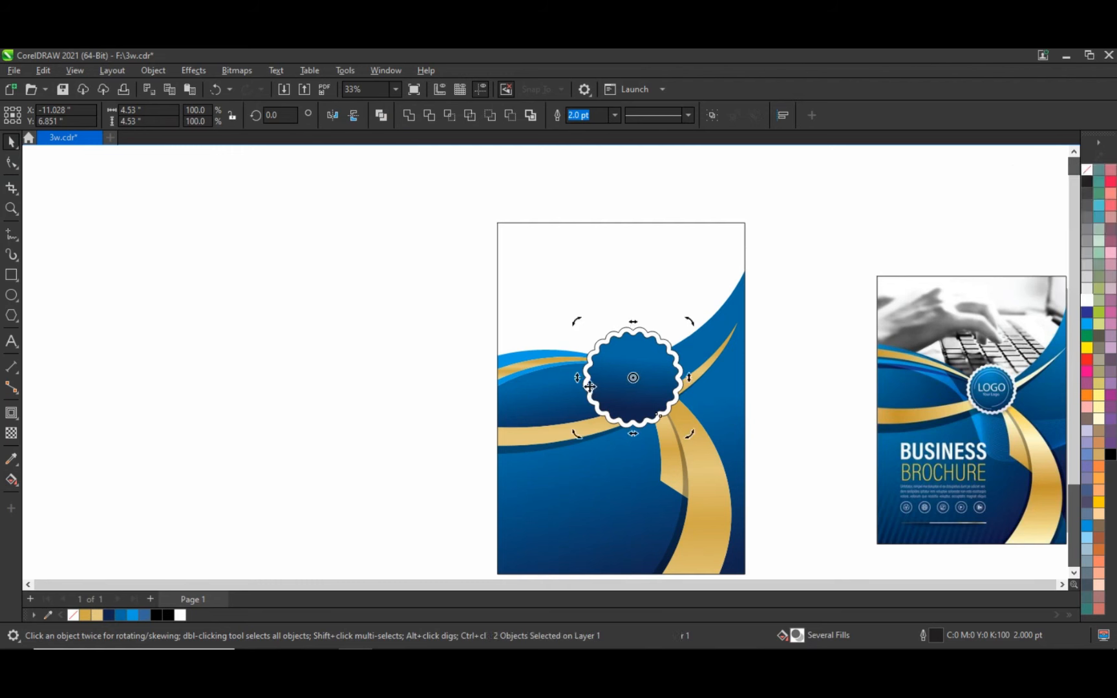
pyautogui.rightClick(1087, 174)
pyautogui.click(1032, 182)
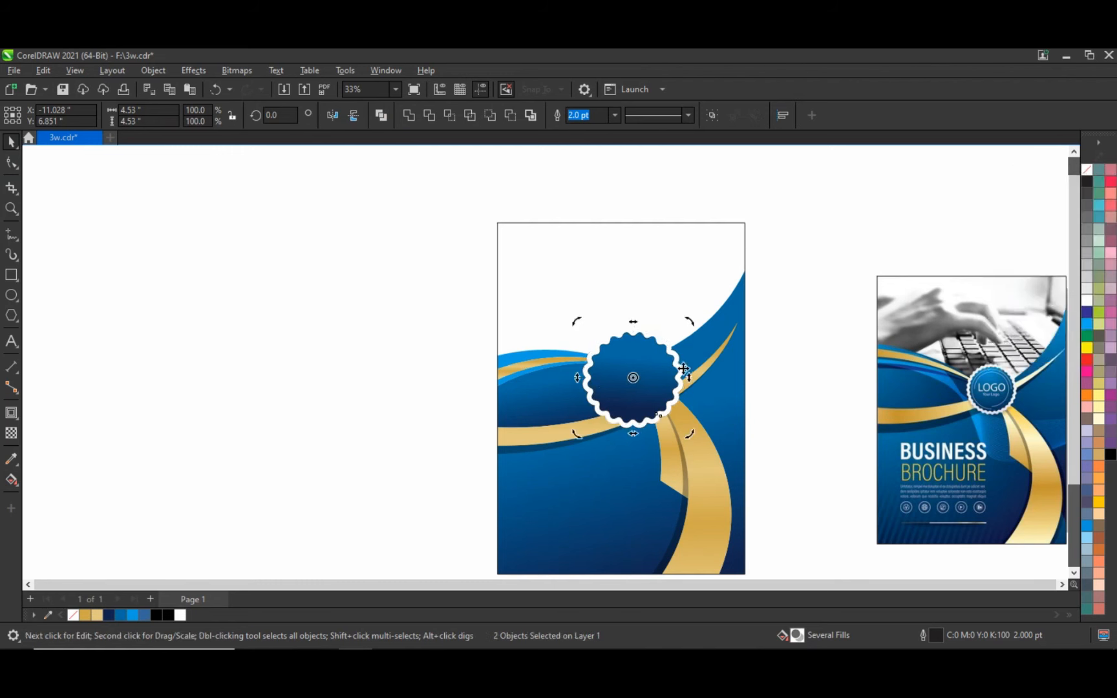
# Scale both badge shapes down together to about 3.48 inches wide and reposition them over the ribbon crossing
pyautogui.moveTo(689, 328); pyautogui.dragTo(662, 376)
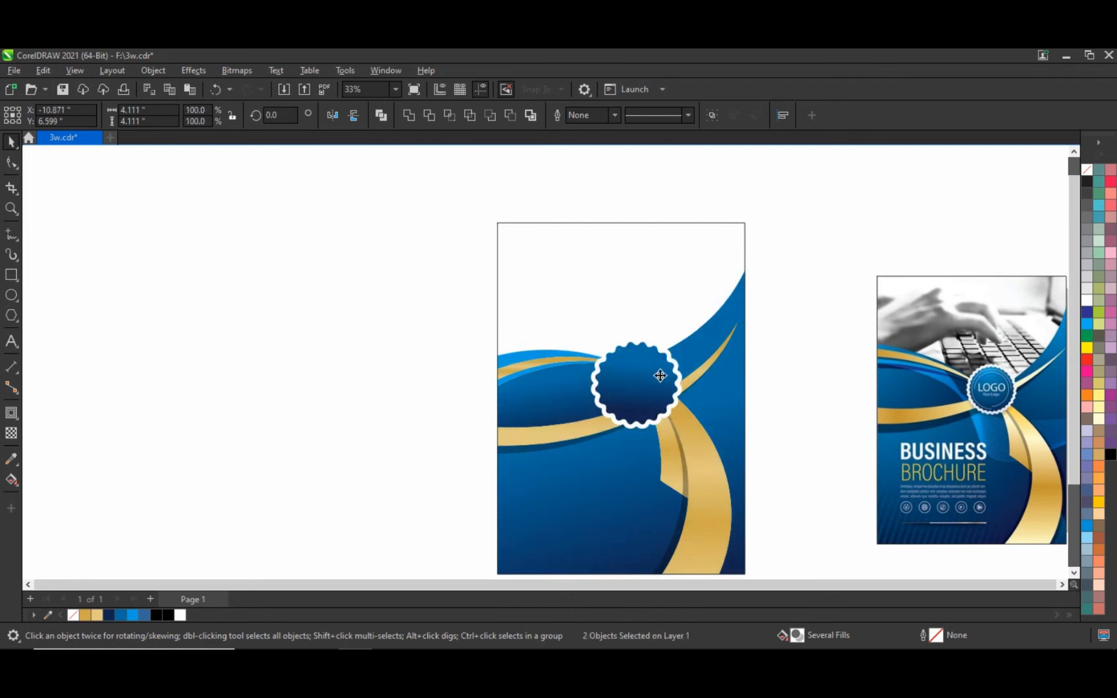
pyautogui.moveTo(689, 335); pyautogui.dragTo(671, 378)
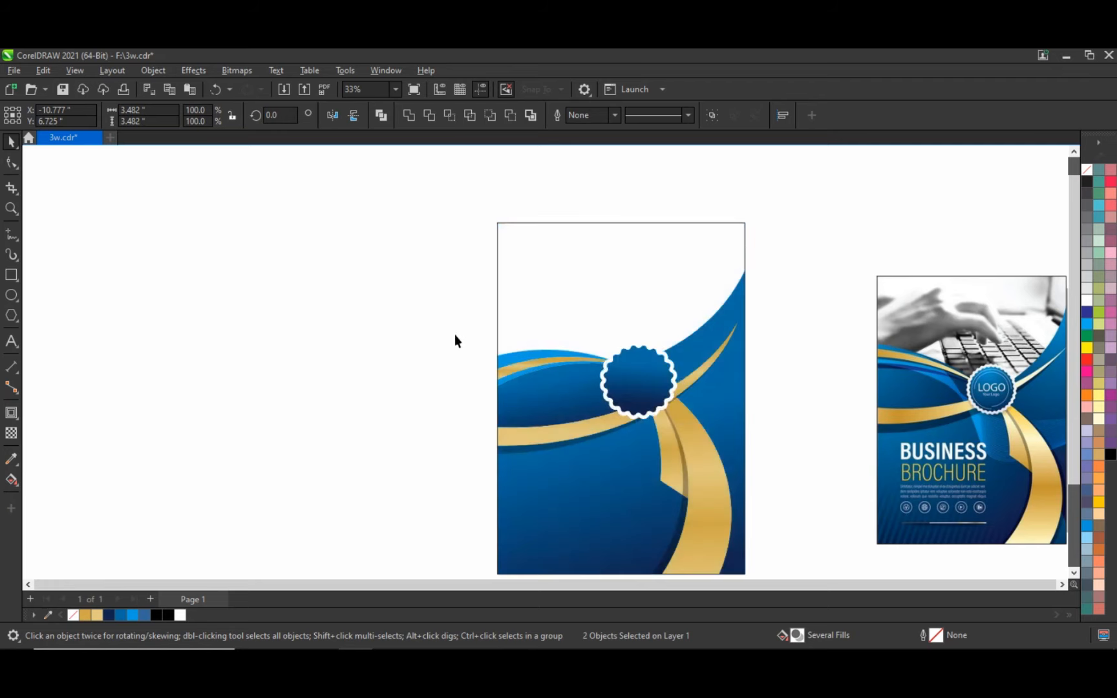
pyautogui.click(454, 334)
pyautogui.hotkey('ctrl', 'z')
pyautogui.press('F4')
pyautogui.scroll(-1, 601, 418)
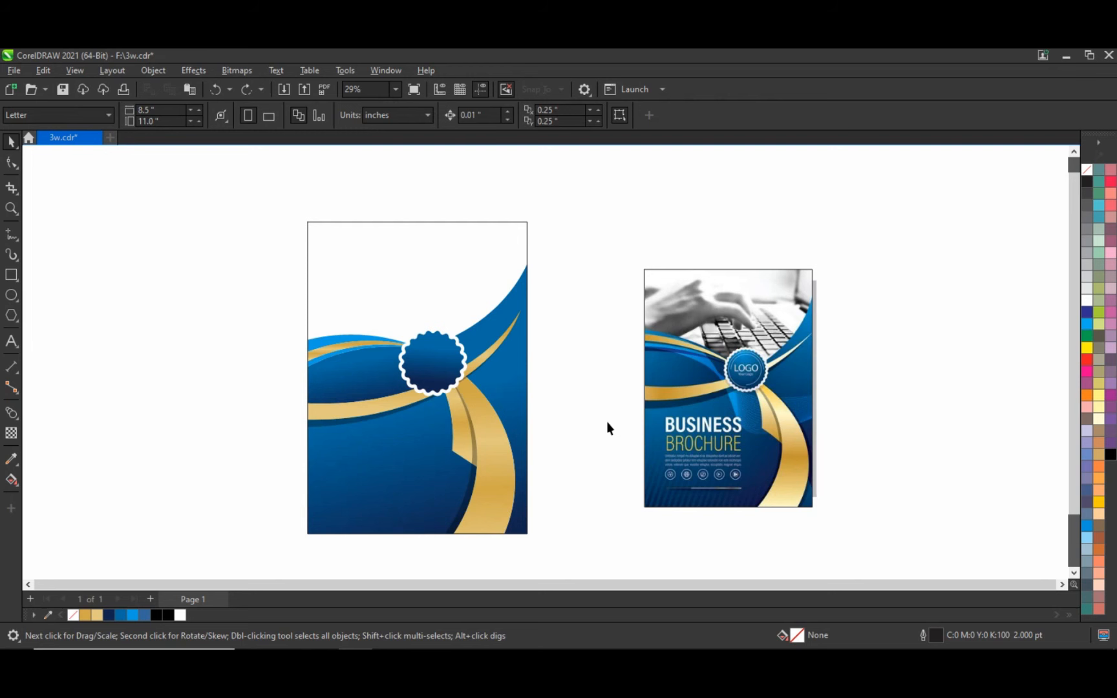
pyautogui.scroll(1, 608, 424)
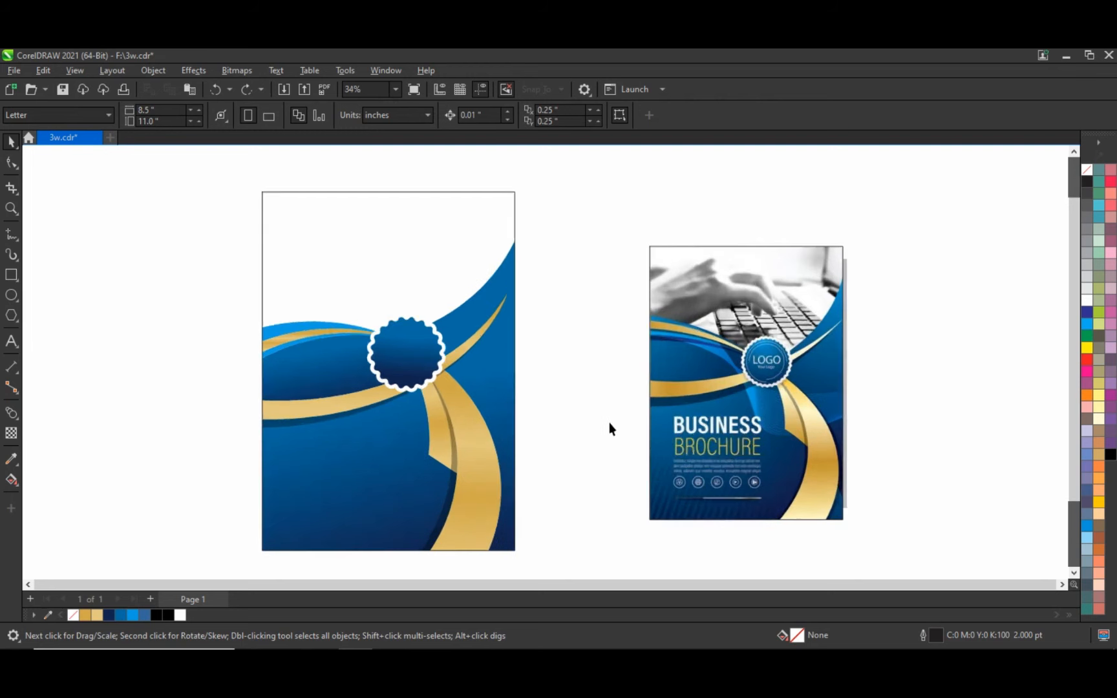